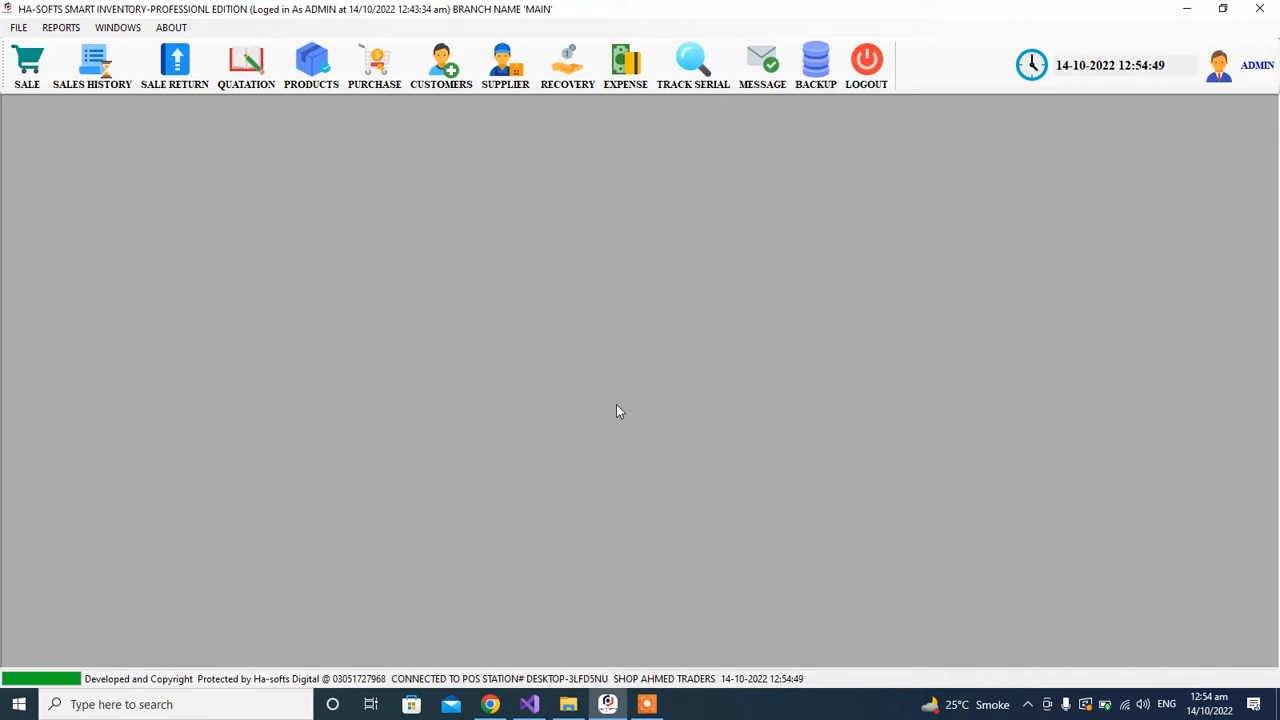
# Step: Open the stock adjustment form and add ABC ITEM as the first product
pyautogui.click(18, 27)
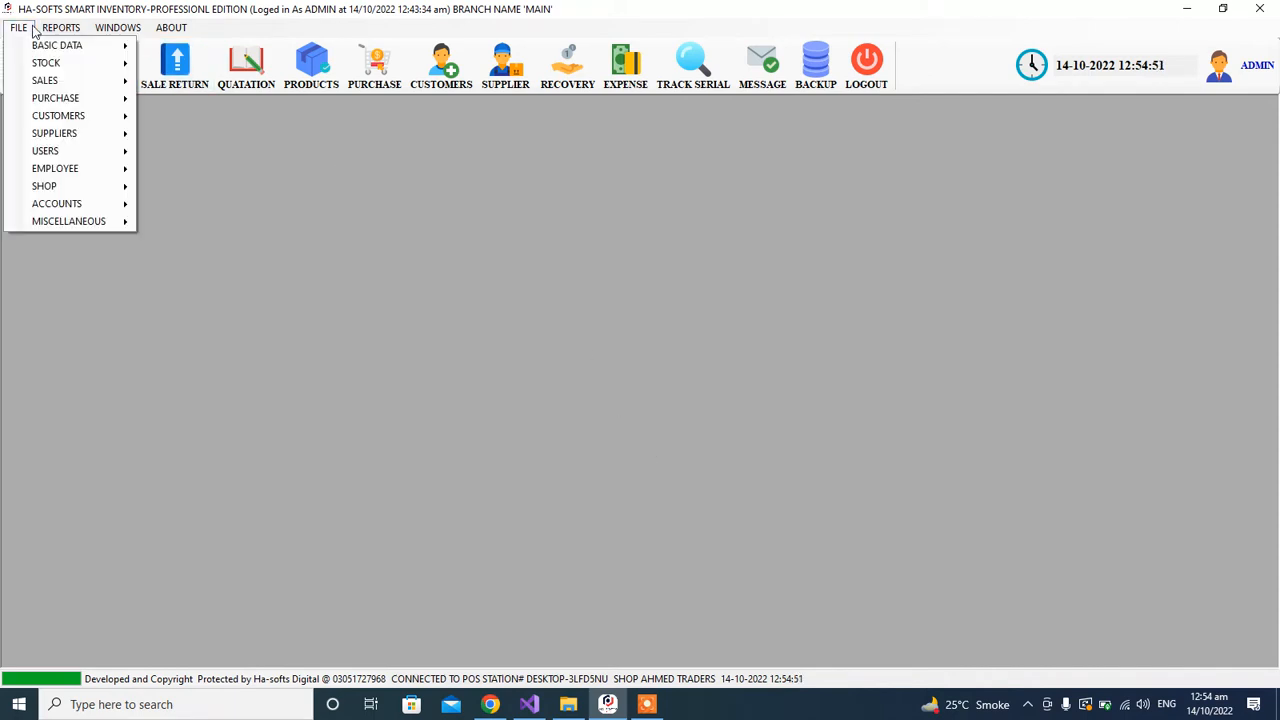
pyautogui.moveTo(66, 66)
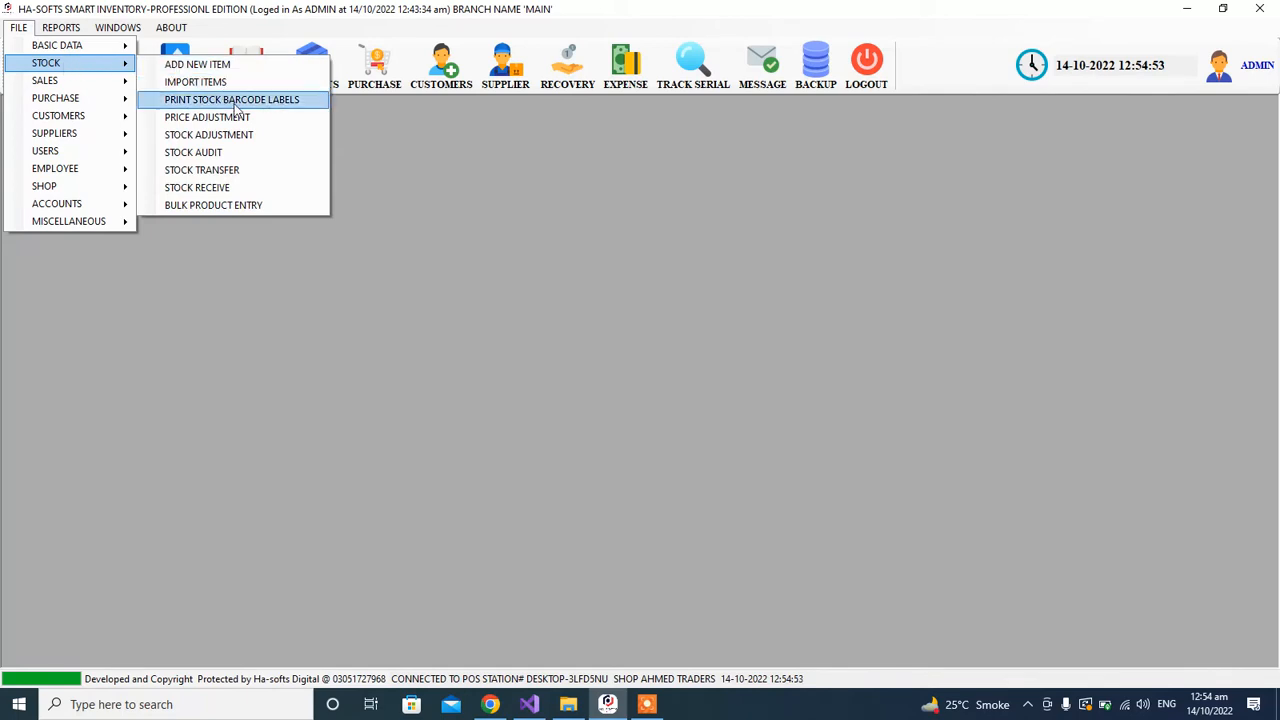
pyautogui.click(264, 134)
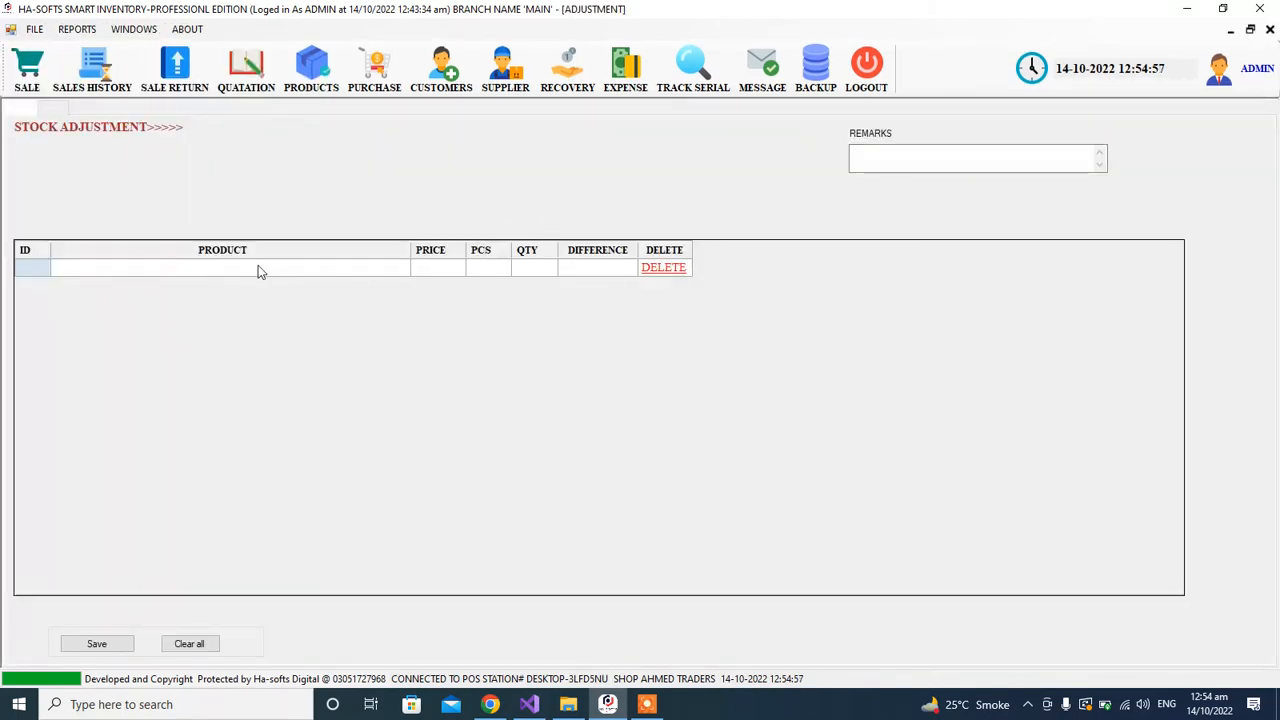
pyautogui.click(219, 267)
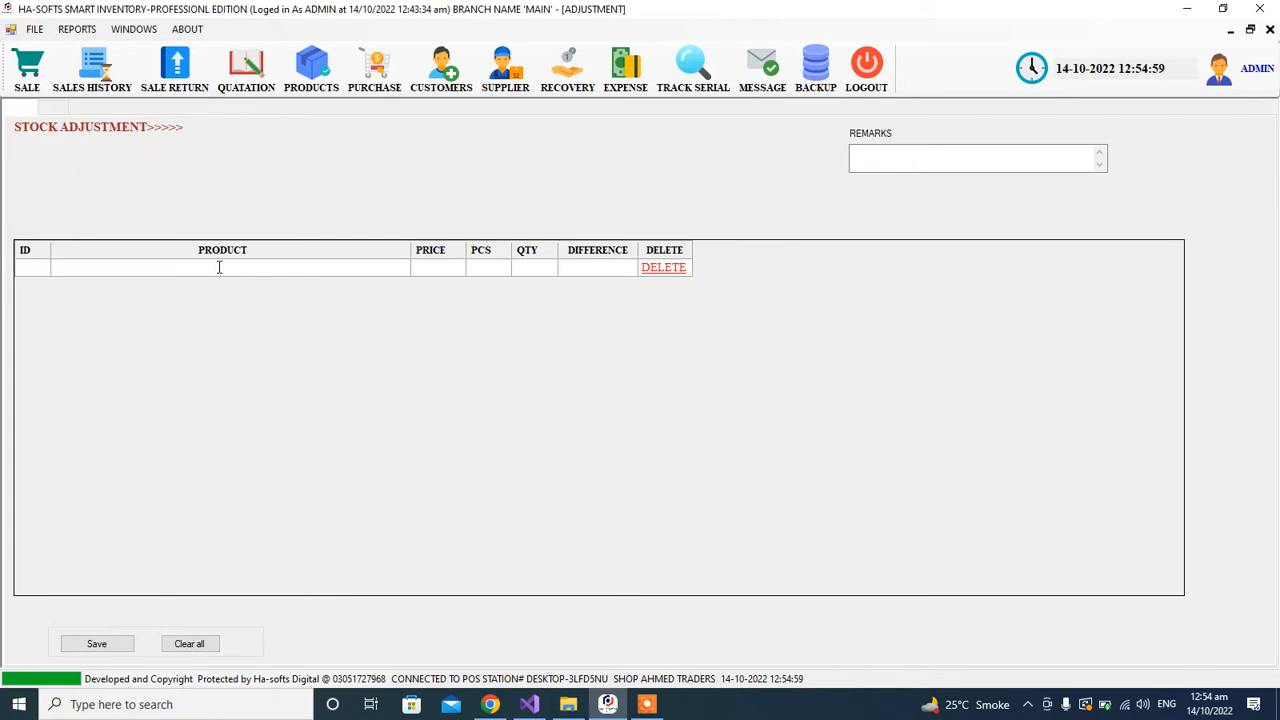
pyautogui.write('P')
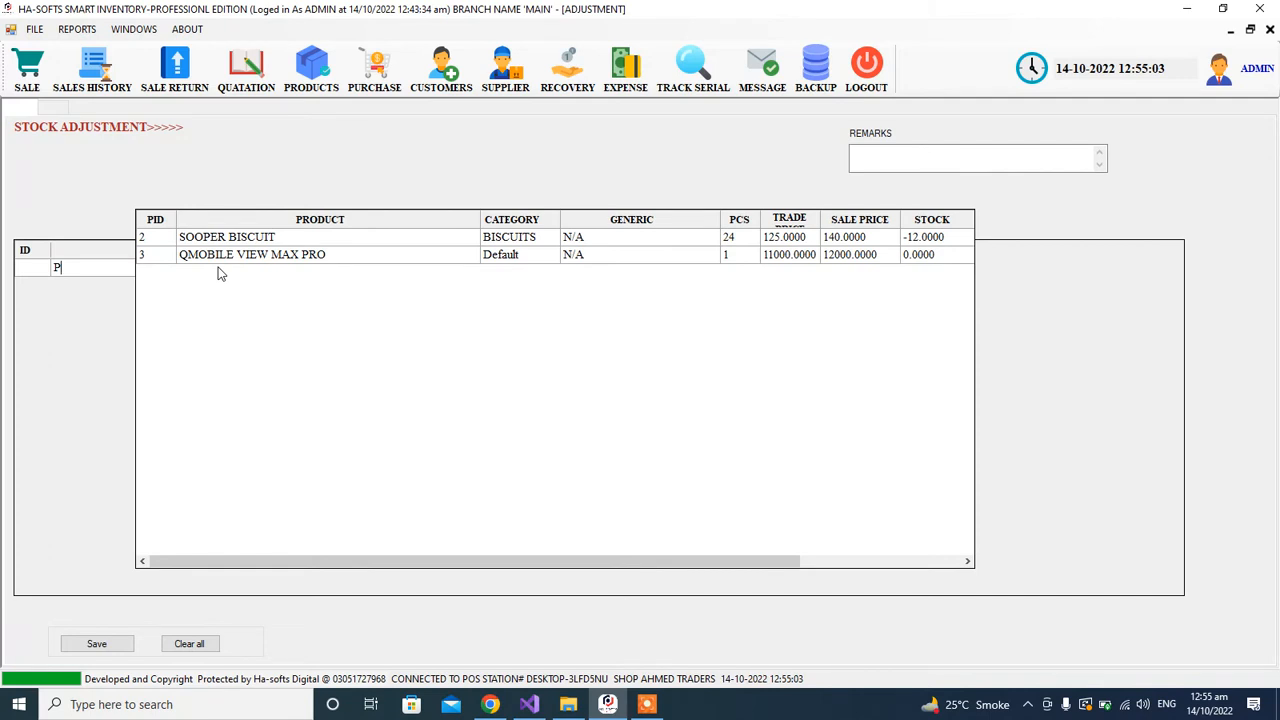
pyautogui.press('BackSpace')
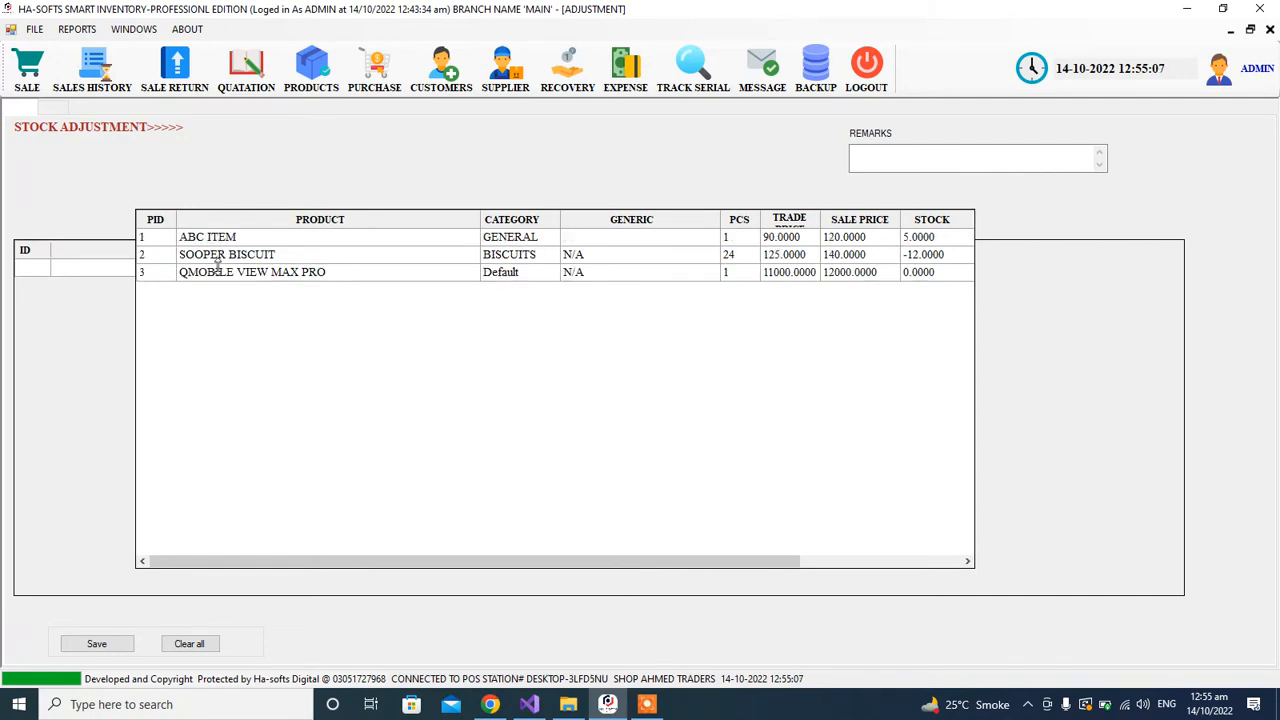
pyautogui.press('Down')
pyautogui.press('Return')
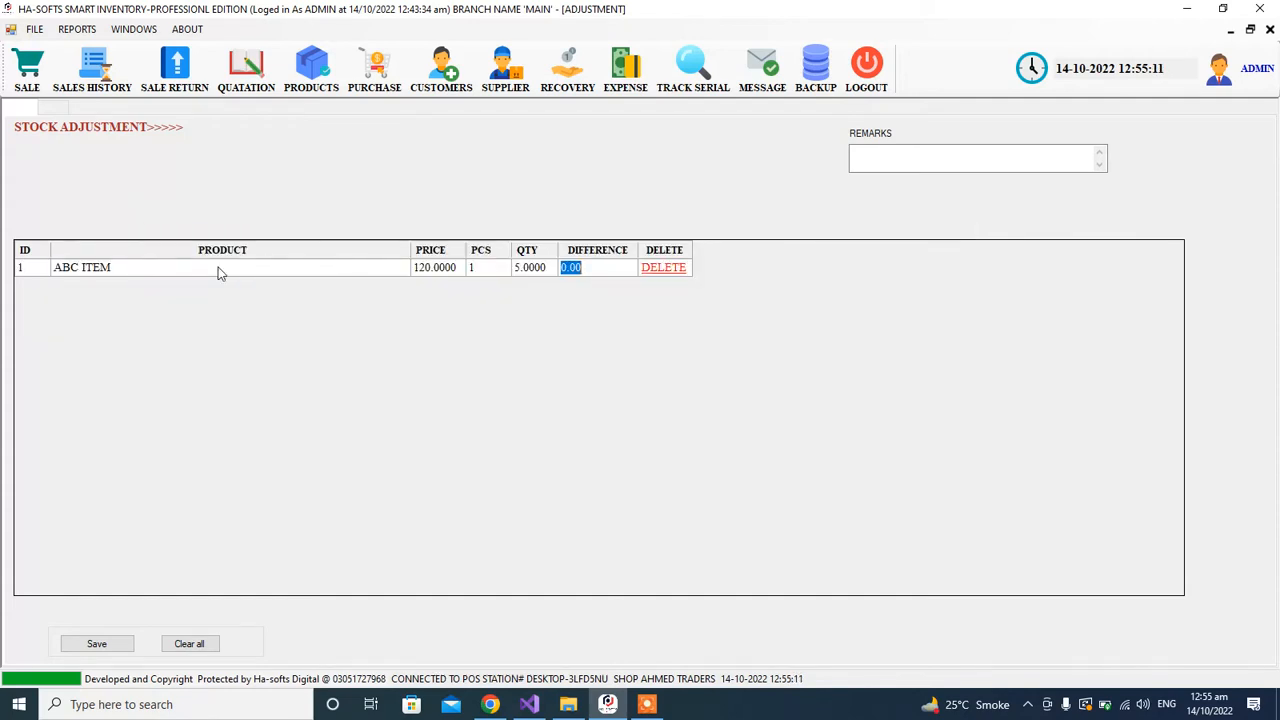
pyautogui.click(647, 704)
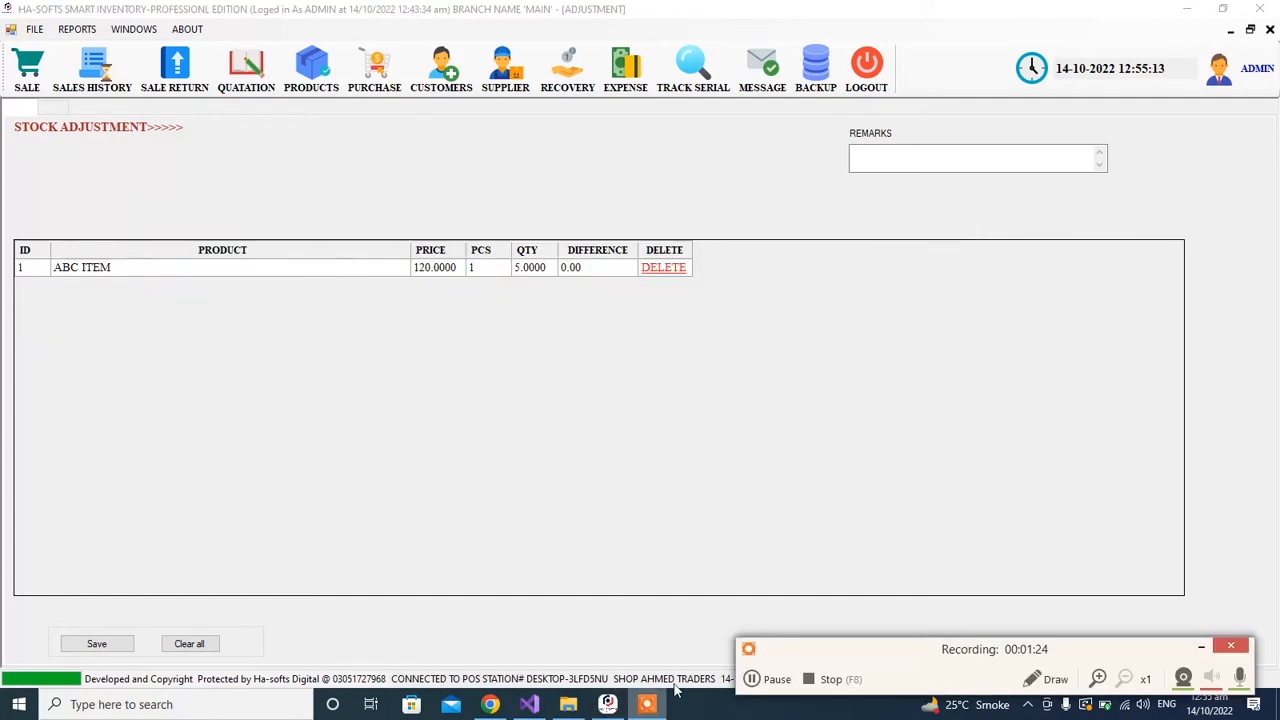
pyautogui.click(757, 681)
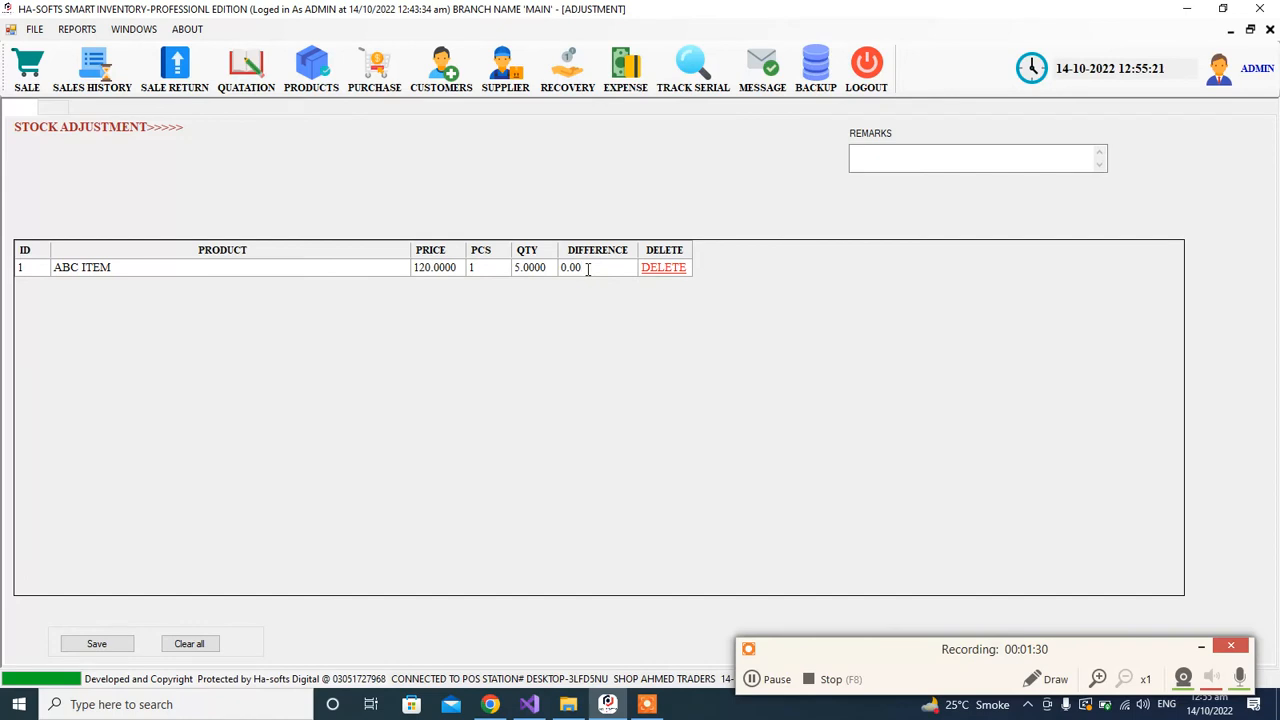
# Step: Set the stock difference of ABC ITEM to -1
pyautogui.click(588, 268)
pyautogui.click(588, 268)
pyautogui.doubleClick(603, 269)
pyautogui.write('-1')
pyautogui.press('Return')
pyautogui.press('Return')
pyautogui.press('Escape')
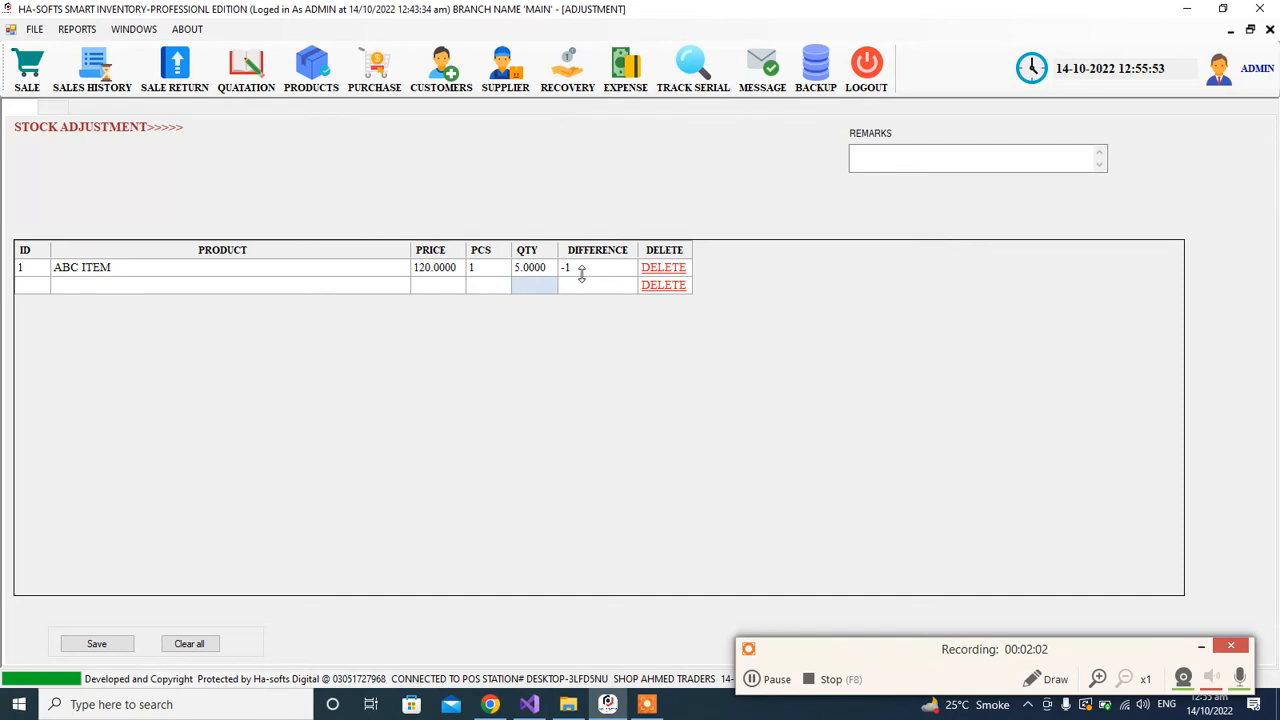
# Step: Save the ABC ITEM stock reduction and close the adjustment form
pyautogui.click(90, 645)
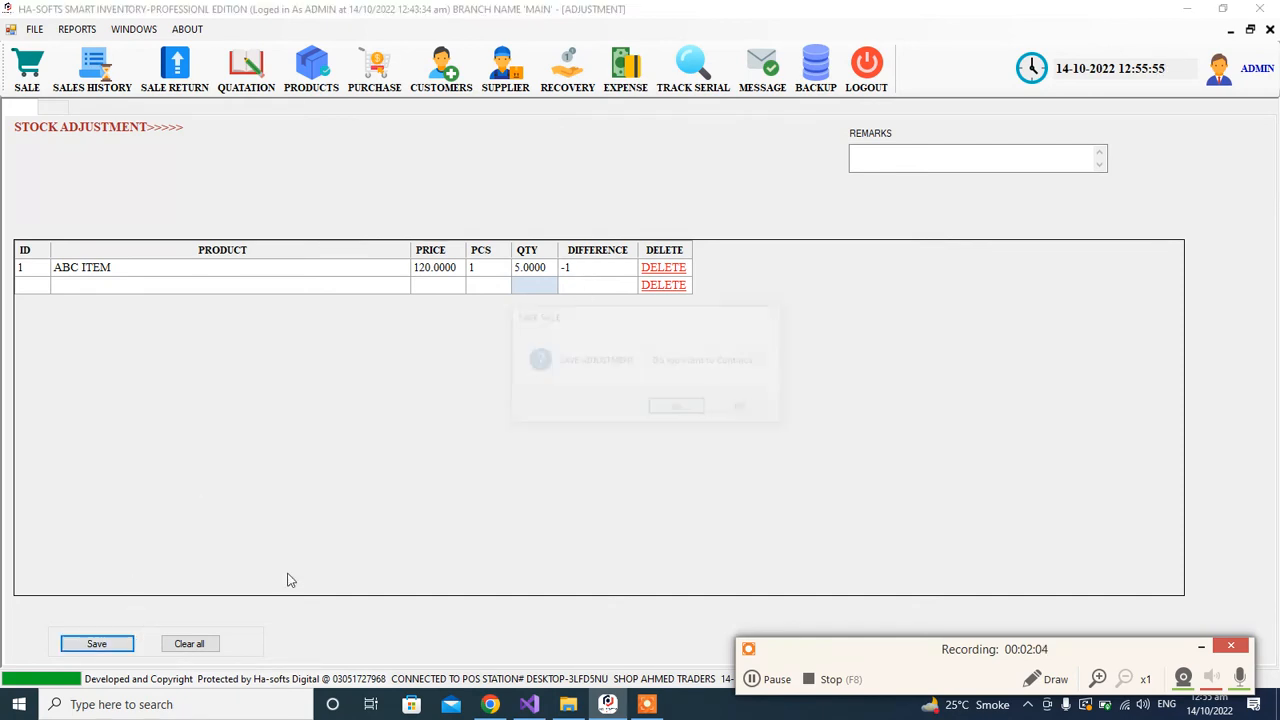
pyautogui.click(678, 410)
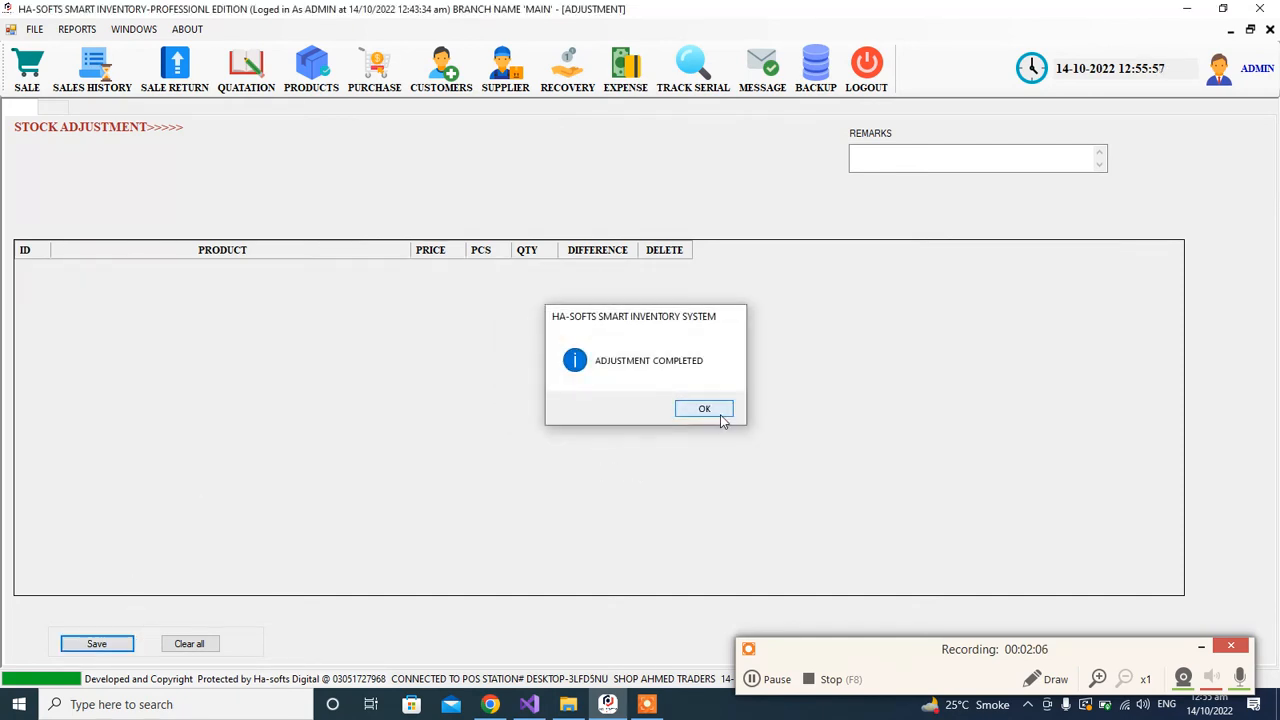
pyautogui.click(703, 408)
pyautogui.click(1270, 29)
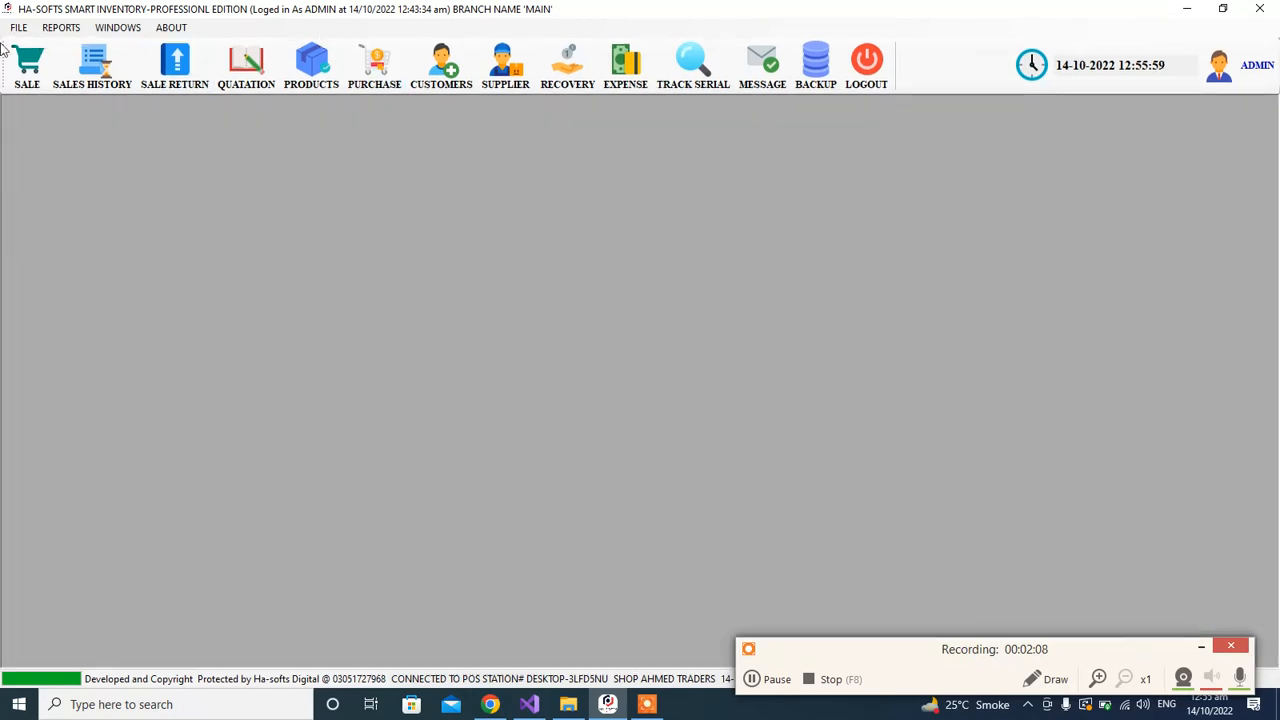
# Step: Start a new stock adjustment and add ABC ITEM from the product list
pyautogui.click(55, 30)
pyautogui.moveTo(33, 37)
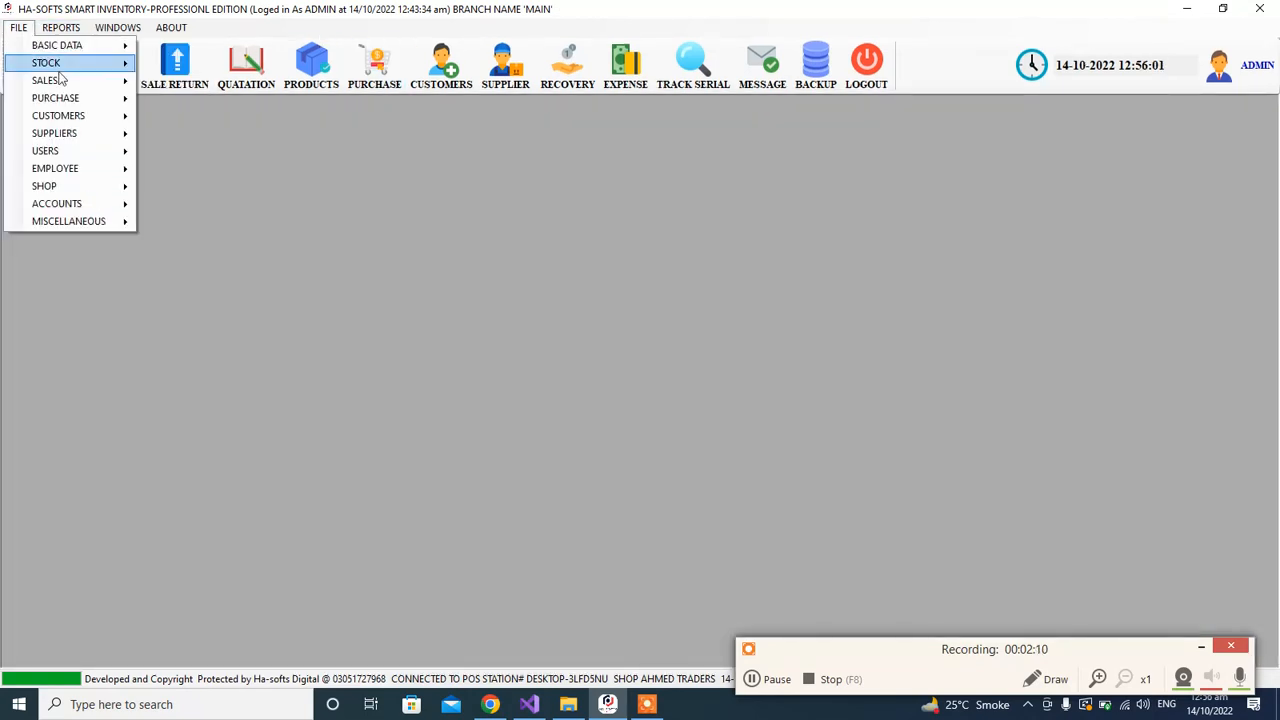
pyautogui.click(45, 63)
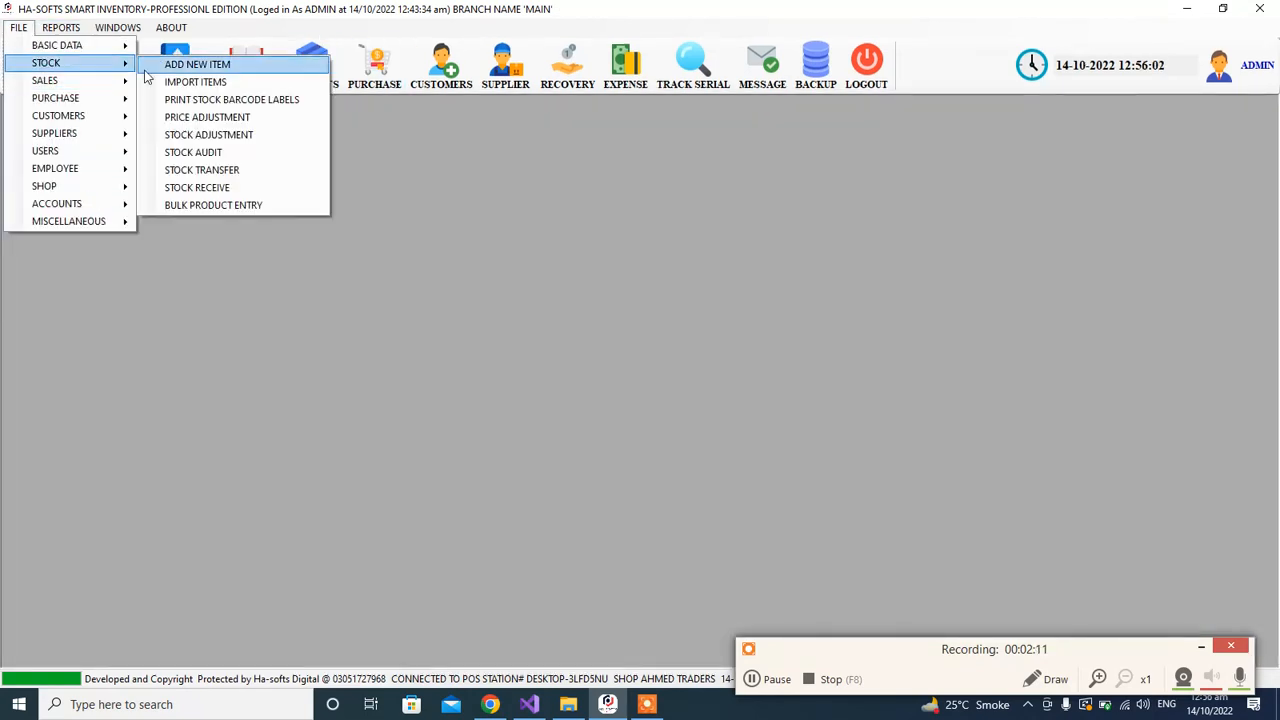
pyautogui.click(249, 136)
pyautogui.click(212, 272)
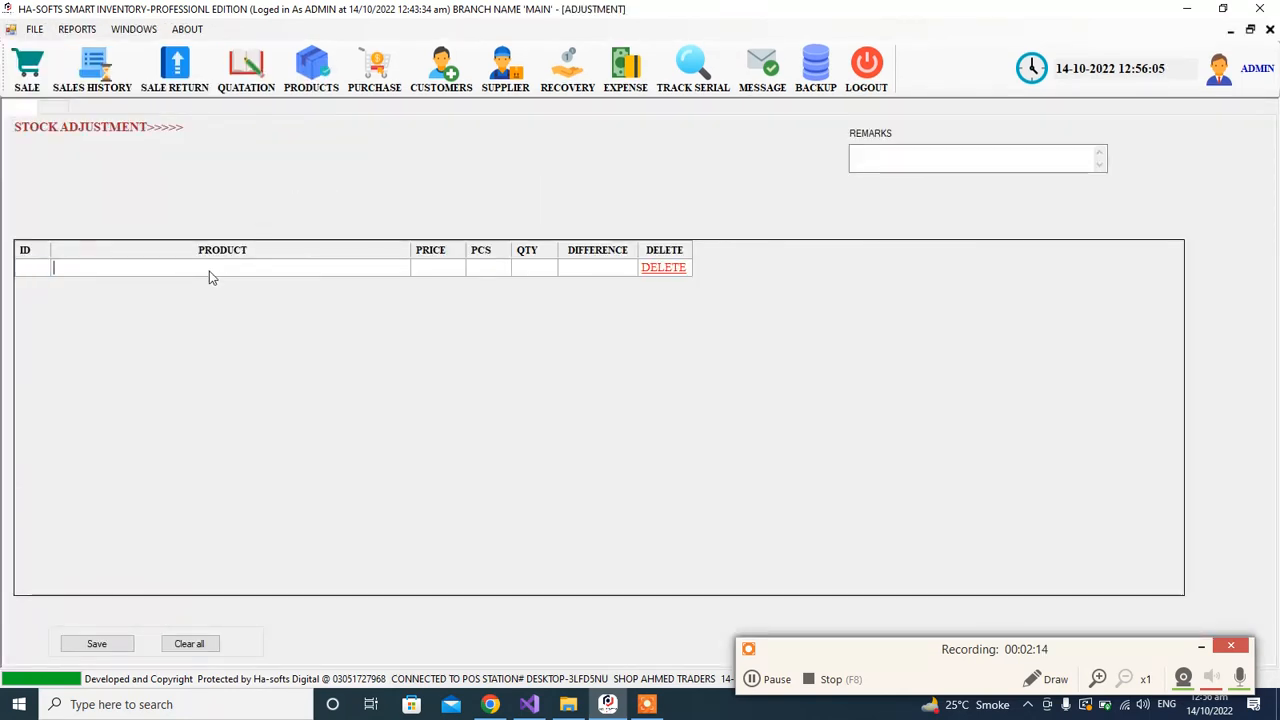
pyautogui.write('AB')
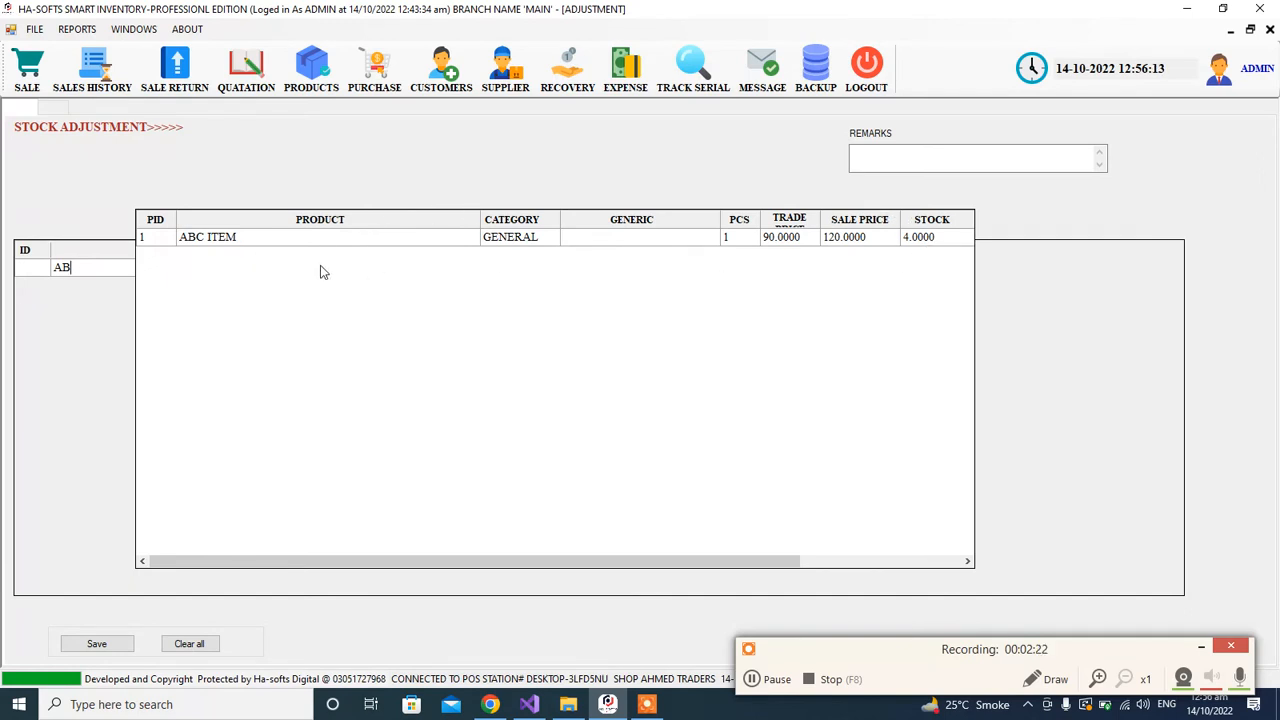
pyautogui.press('BackSpace')
pyautogui.press('BackSpace')
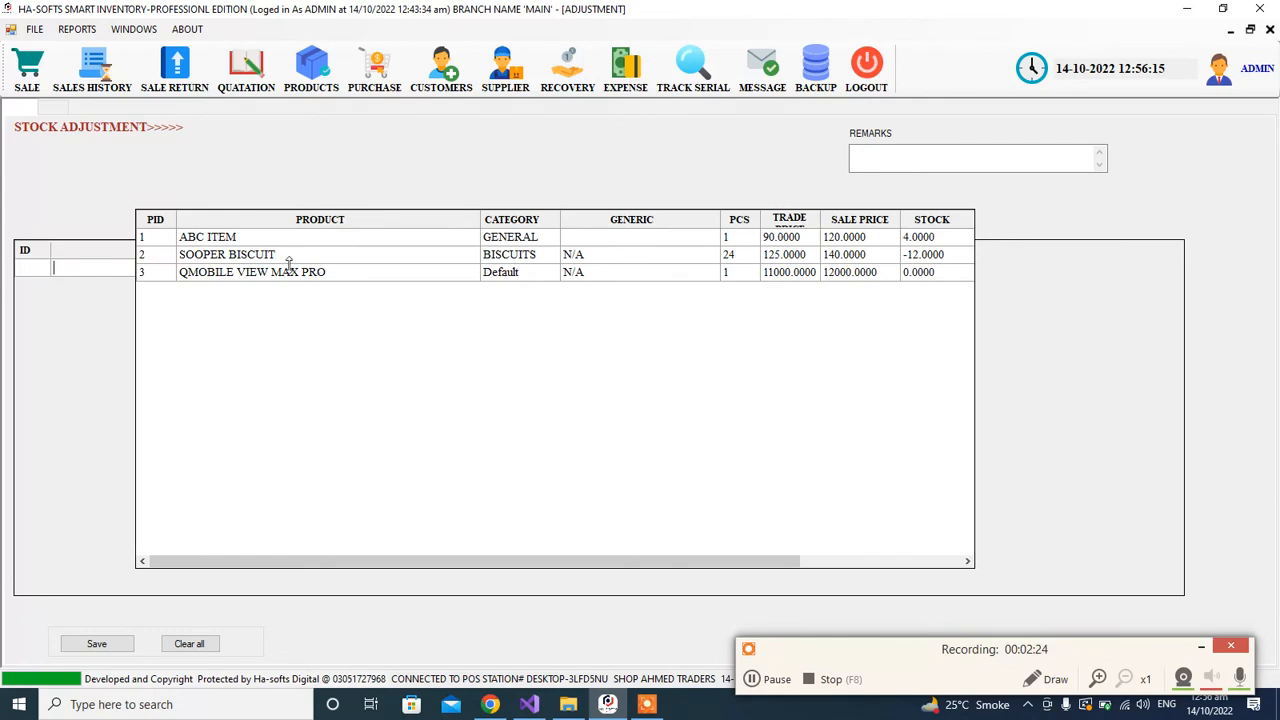
pyautogui.press('Return')
# Step: Add SOOPER BISCUIT and QMOBILE VIEW MAX PRO to the adjustment below ABC ITEM
pyautogui.press('Down')
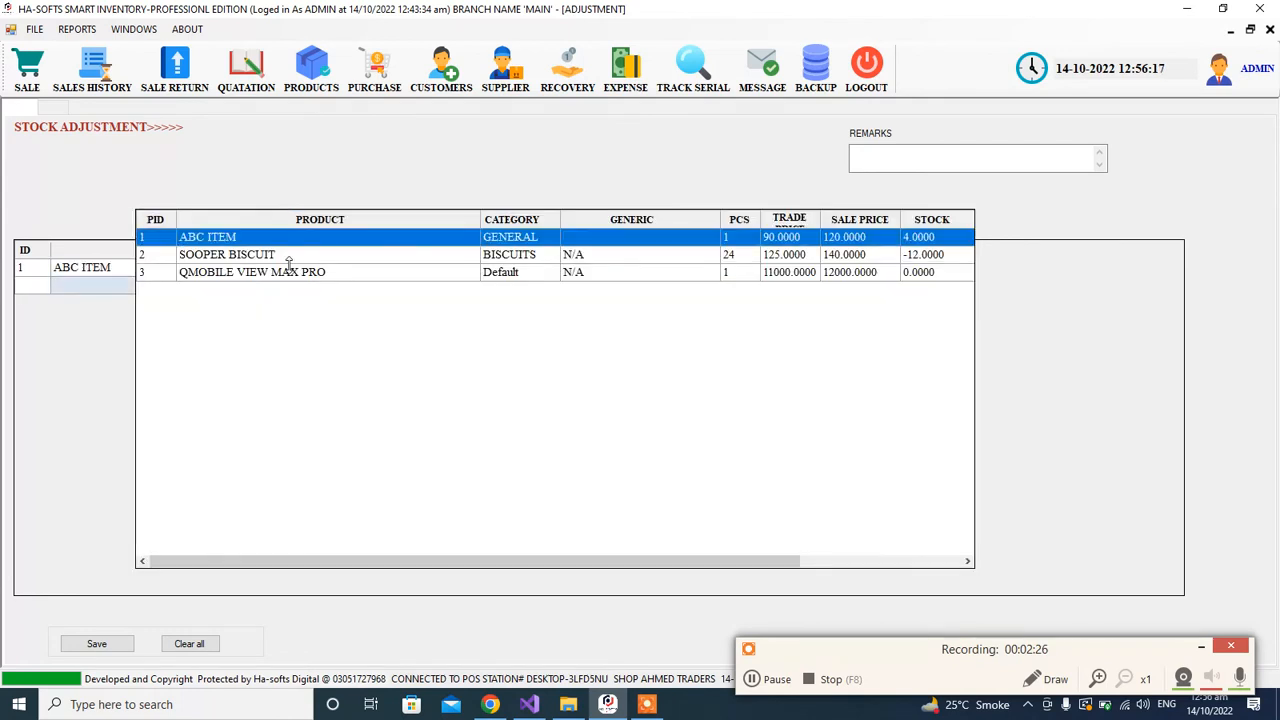
pyautogui.press('Down')
pyautogui.press('Return')
pyautogui.press('Return')
pyautogui.press('Down')
pyautogui.press('Down')
pyautogui.press('Return')
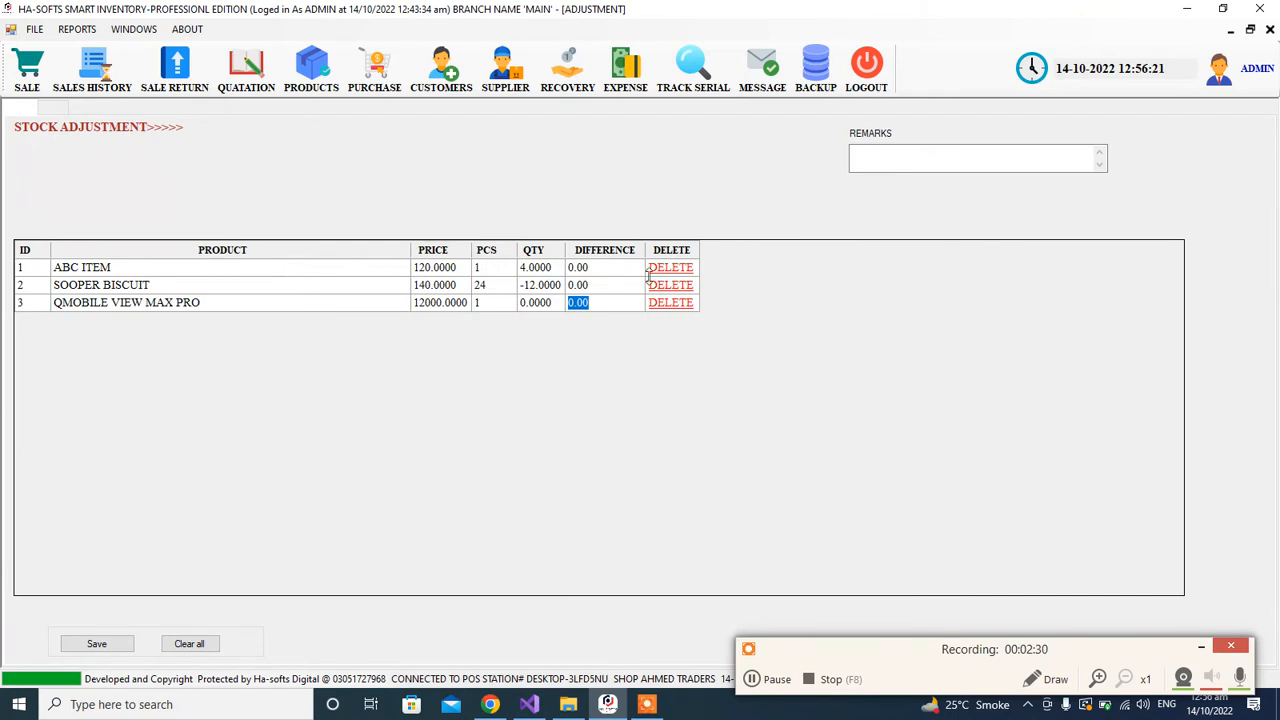
# Step: Delete the QMOBILE VIEW MAX PRO row from the stock adjustment
pyautogui.click(541, 293)
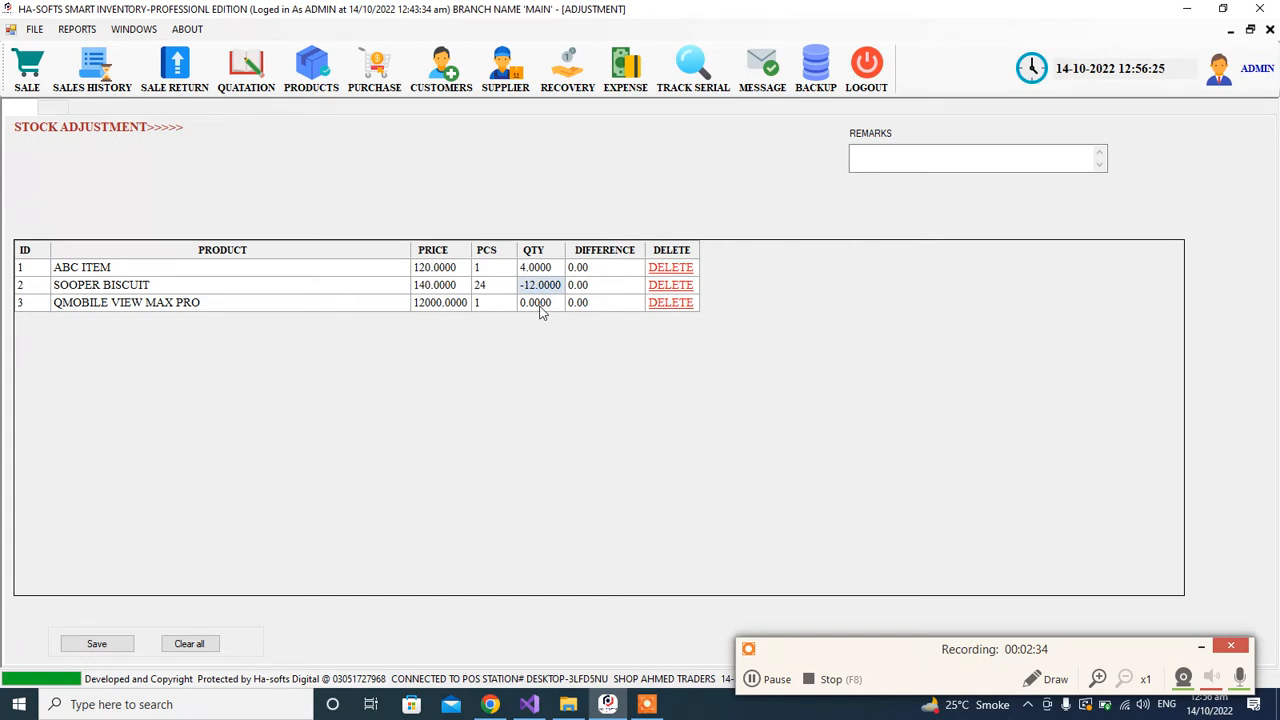
pyautogui.click(539, 306)
pyautogui.click(665, 305)
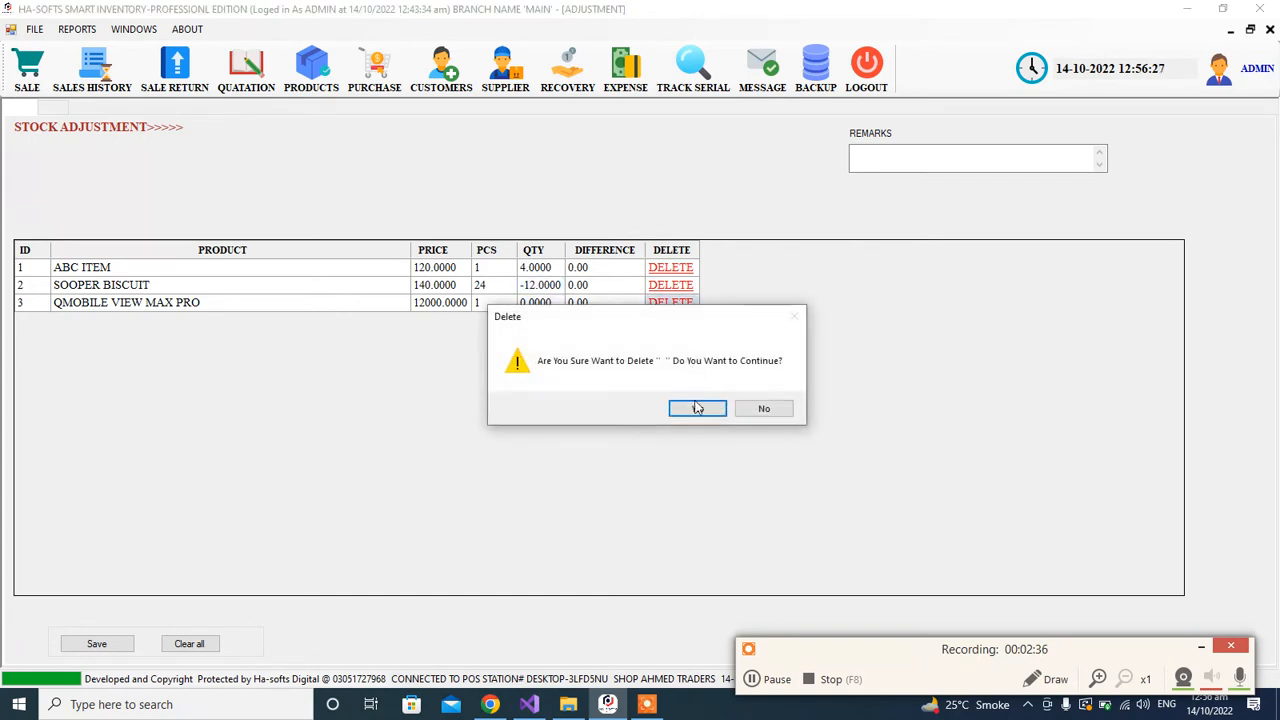
pyautogui.click(699, 414)
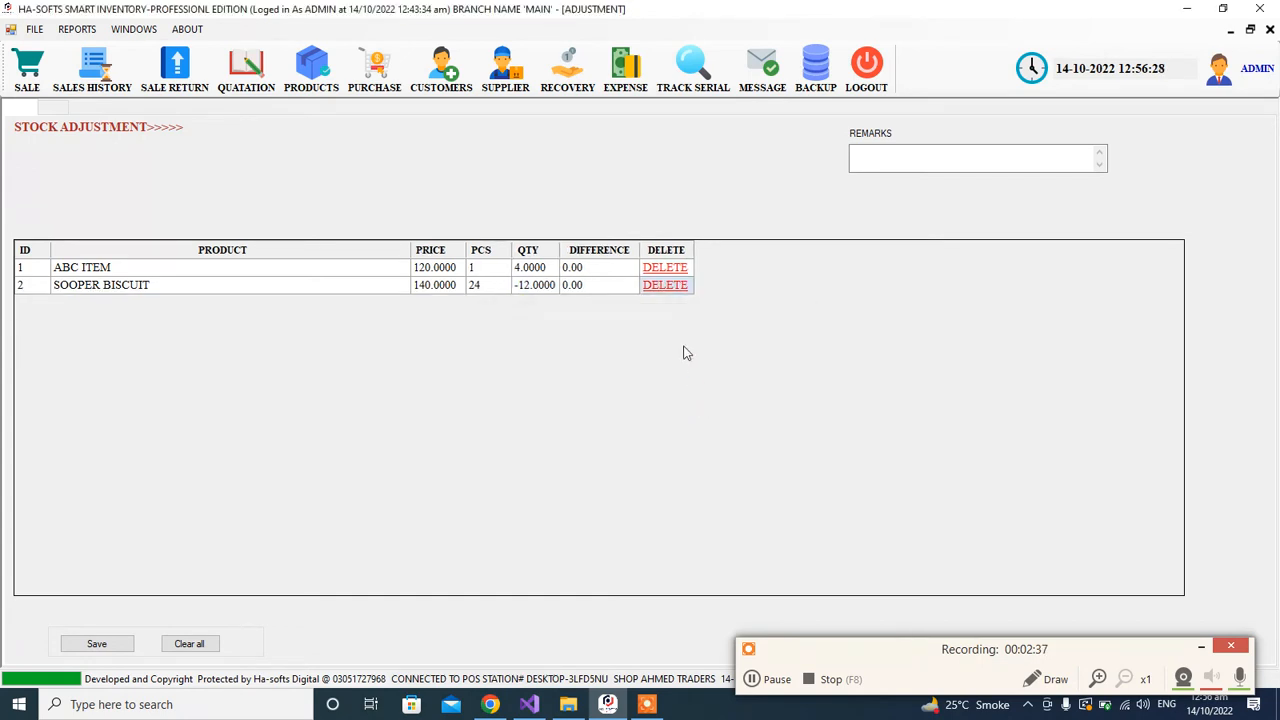
# Step: Set the stock difference of SOOPER BISCUIT to 12
pyautogui.click(538, 275)
pyautogui.click(540, 288)
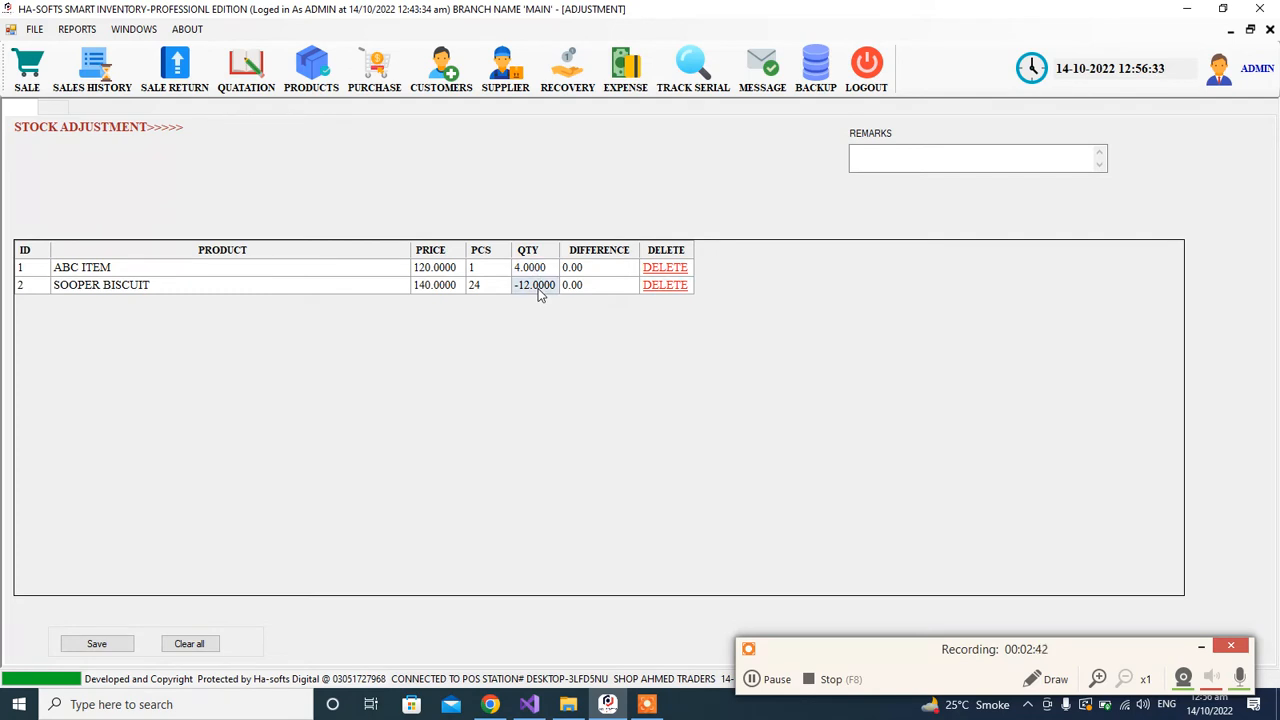
pyautogui.click(580, 288)
pyautogui.write('12')
pyautogui.click(608, 269)
# Step: Delete the SOOPER BISCUIT row from the stock adjustment
pyautogui.click(545, 290)
pyautogui.click(544, 272)
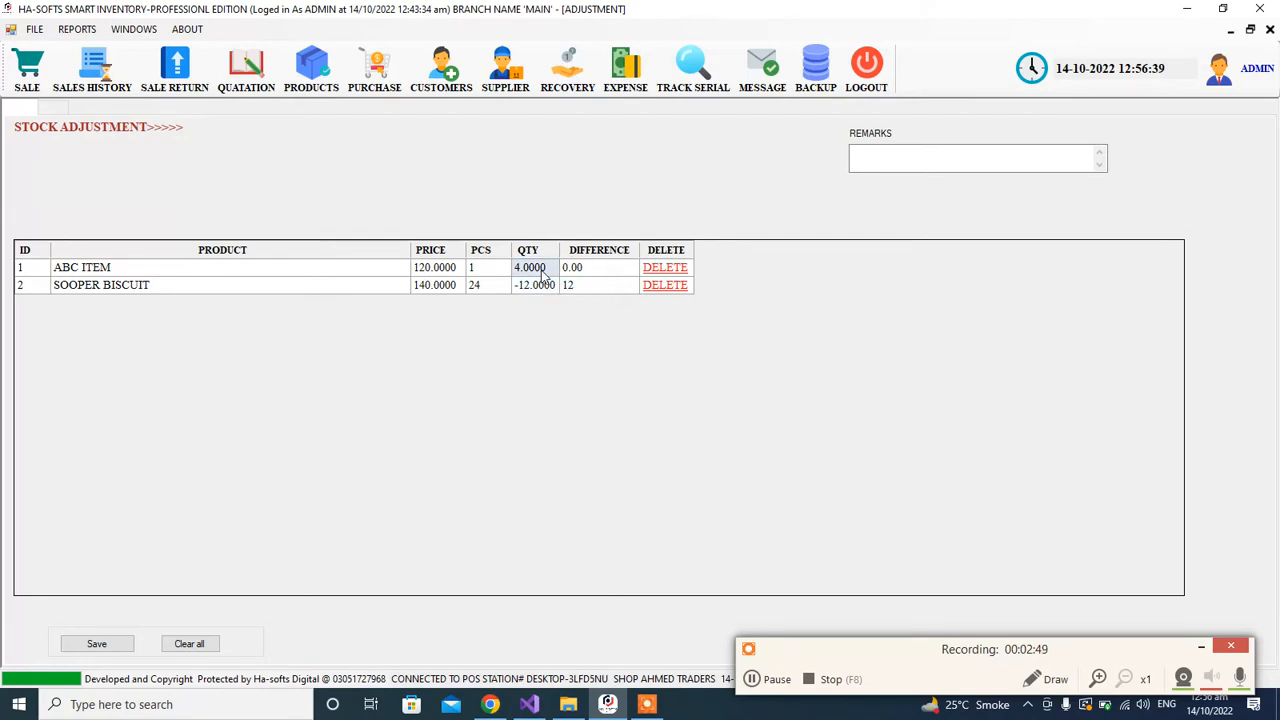
pyautogui.click(668, 288)
pyautogui.click(697, 409)
pyautogui.click(697, 409)
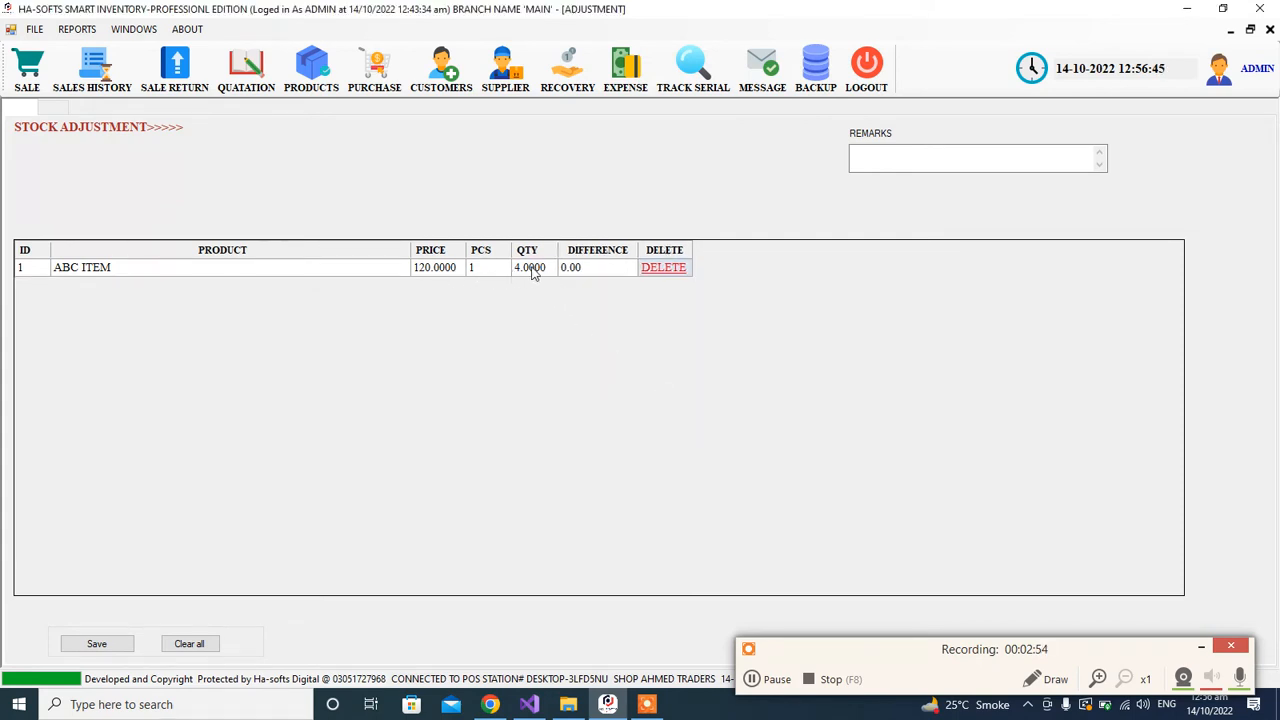
# Step: Set the stock difference of ABC ITEM to 1
pyautogui.click(533, 274)
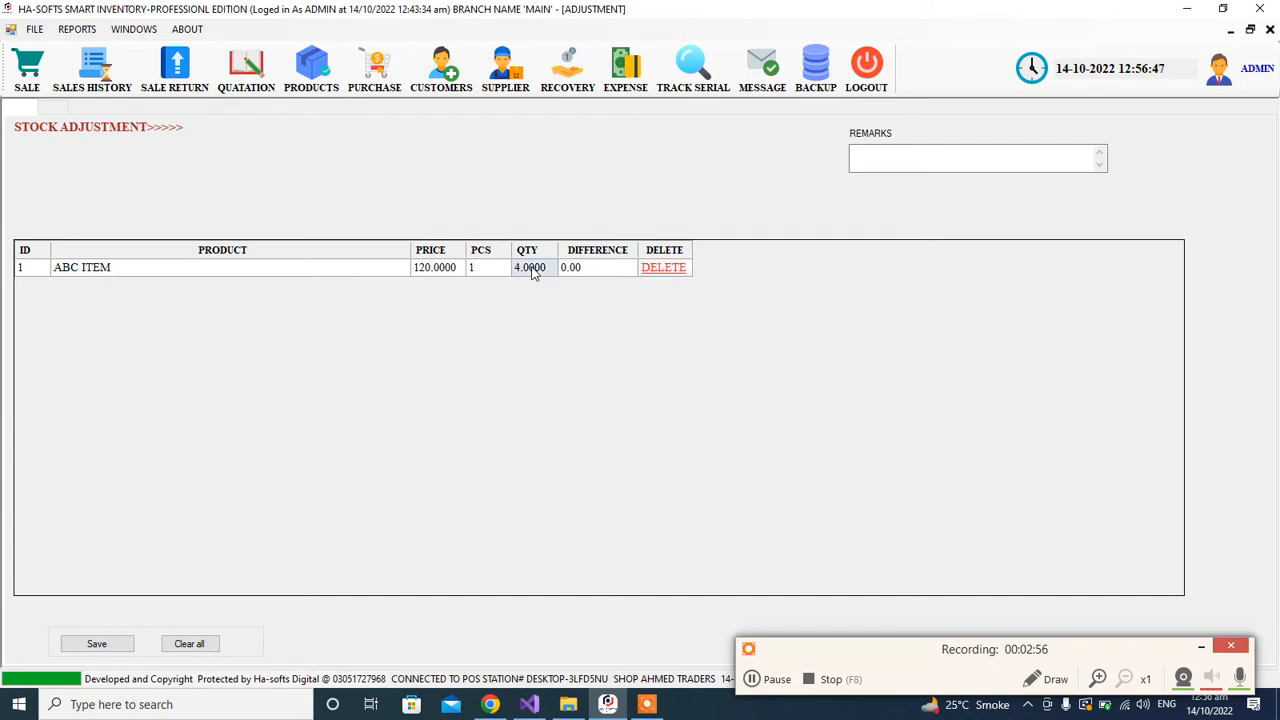
pyautogui.click(588, 268)
pyautogui.write('1')
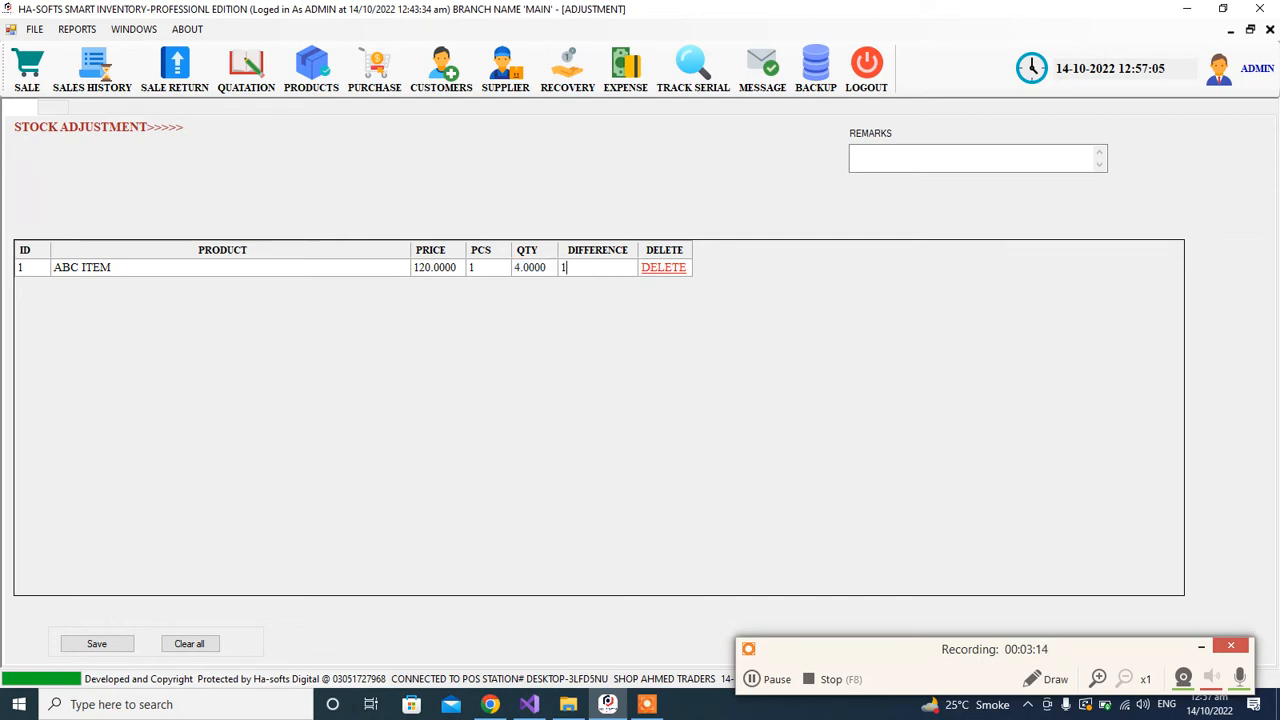
pyautogui.press('Return')
pyautogui.press('Escape')
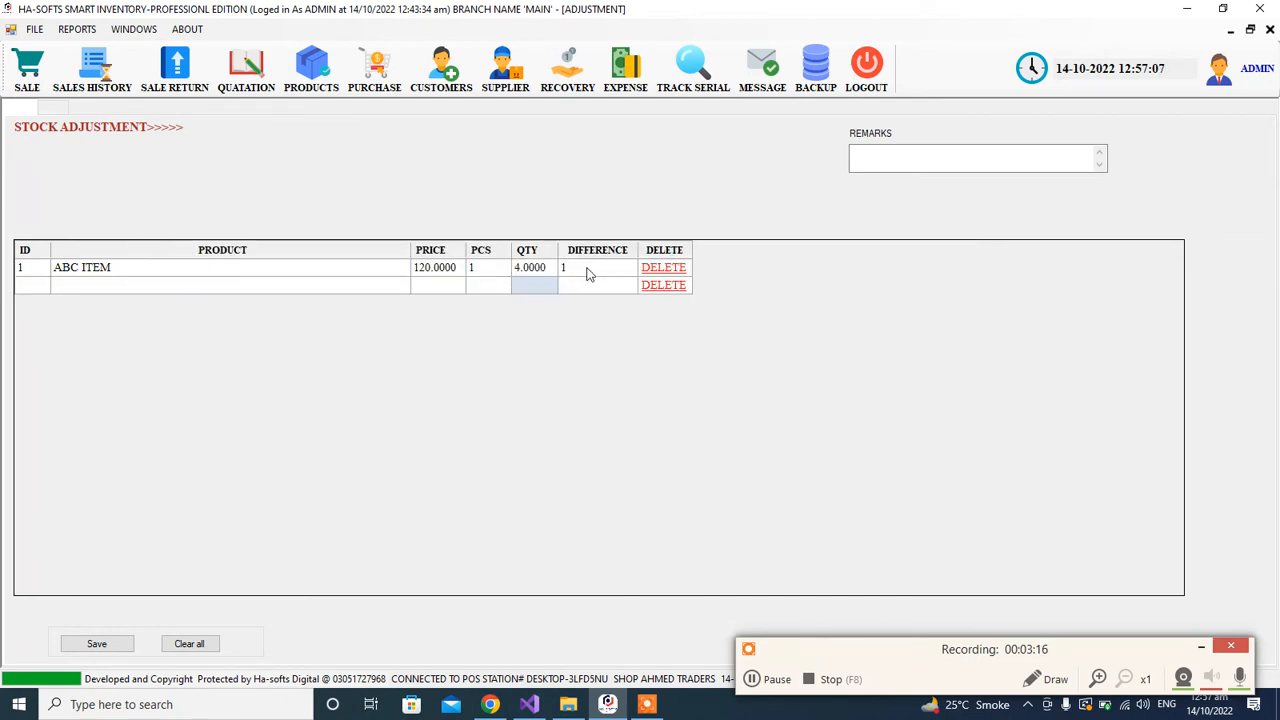
pyautogui.click(587, 269)
pyautogui.click(538, 268)
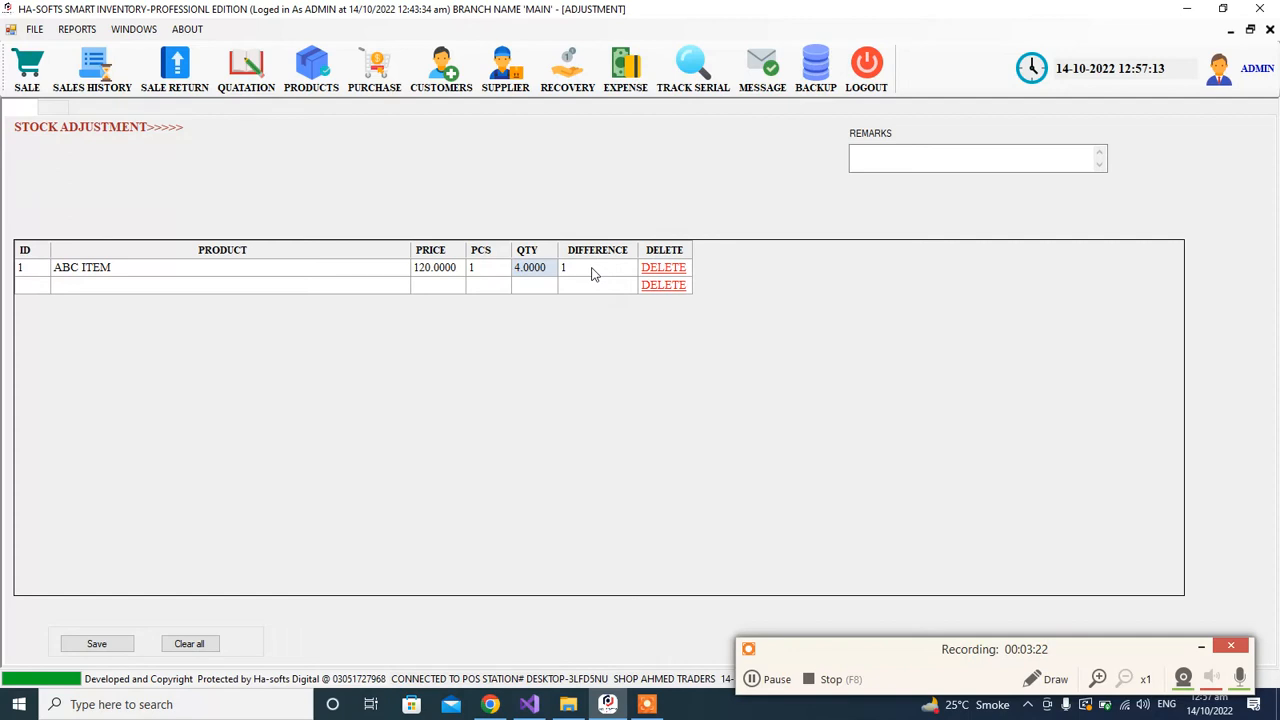
pyautogui.click(580, 288)
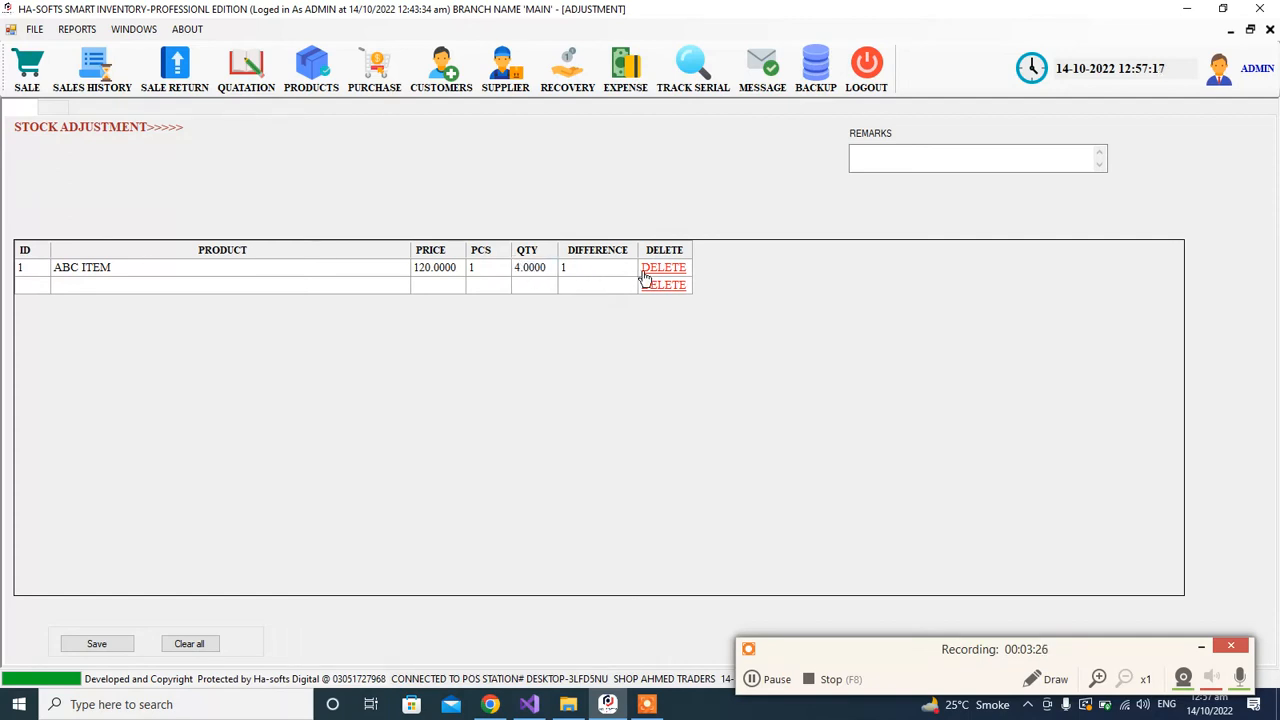
# Step: Save the ABC ITEM stock increase and close the adjustment form
pyautogui.click(110, 643)
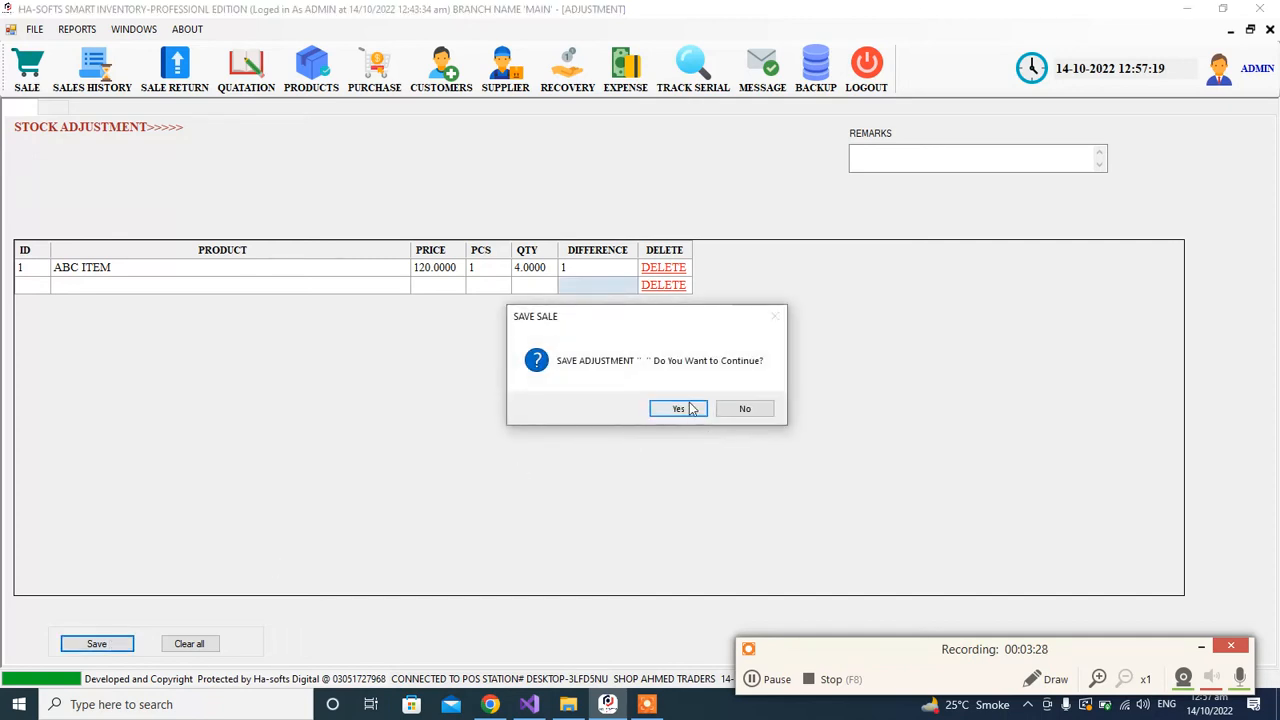
pyautogui.click(684, 408)
pyautogui.click(718, 409)
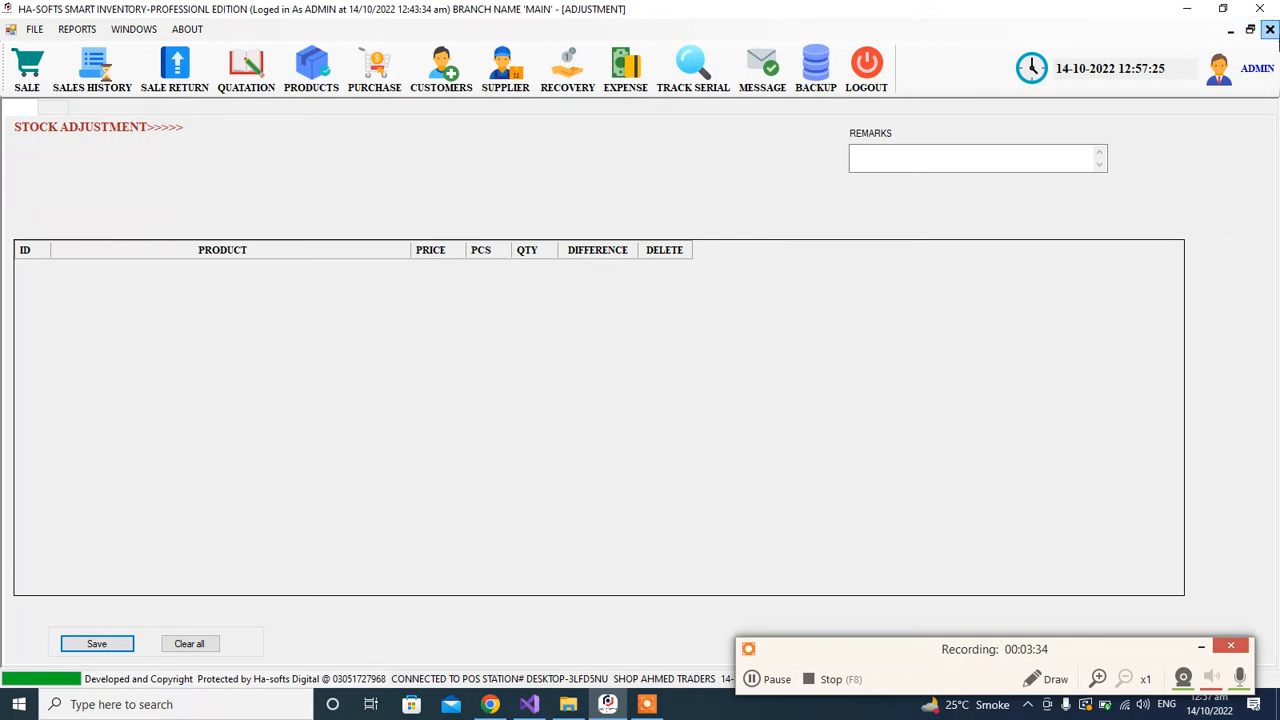
pyautogui.click(1269, 29)
# Step: Reopen the stock adjustment form, look up the stock of ABC ITEM in the product list, and close the form
pyautogui.click(17, 28)
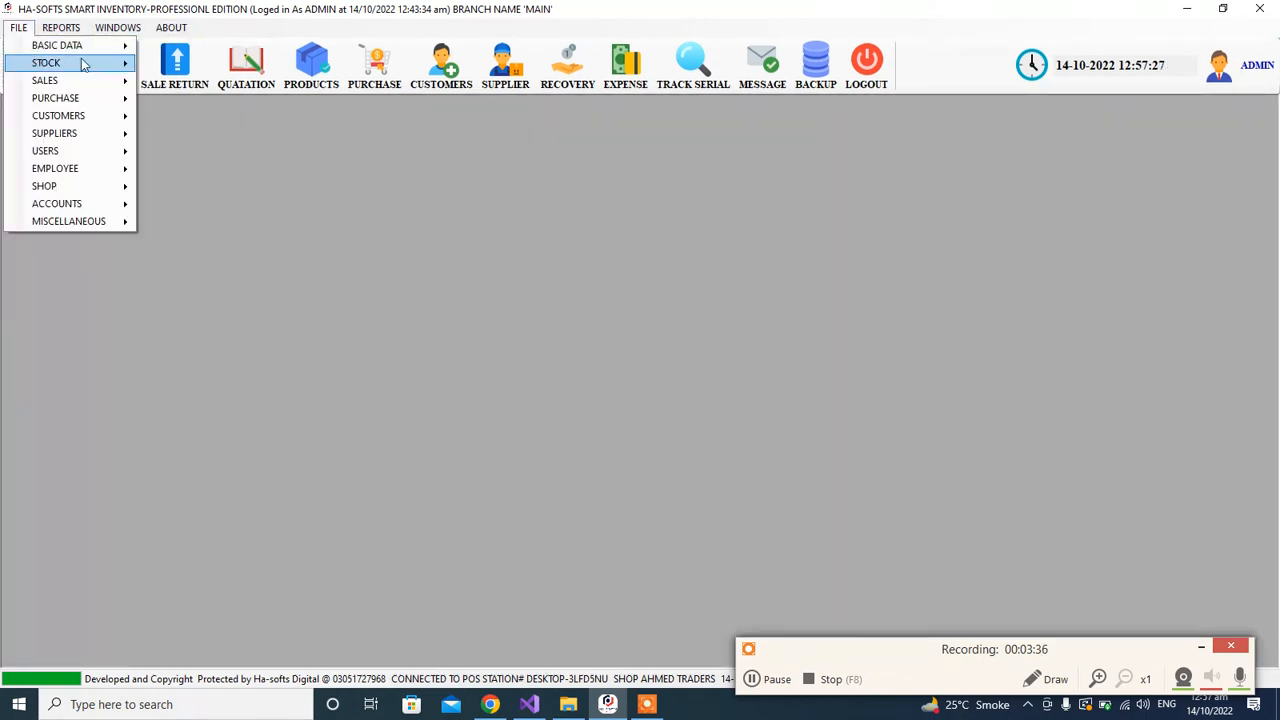
pyautogui.moveTo(86, 64)
pyautogui.click(258, 133)
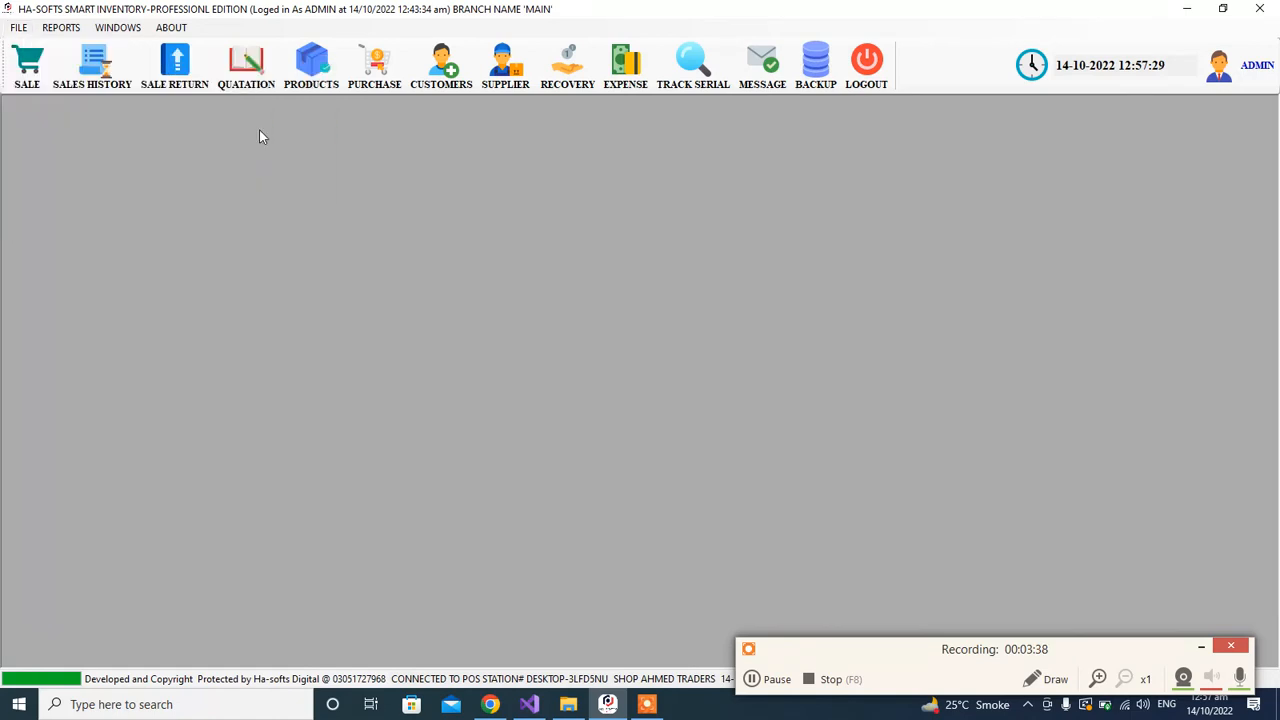
pyautogui.click(177, 270)
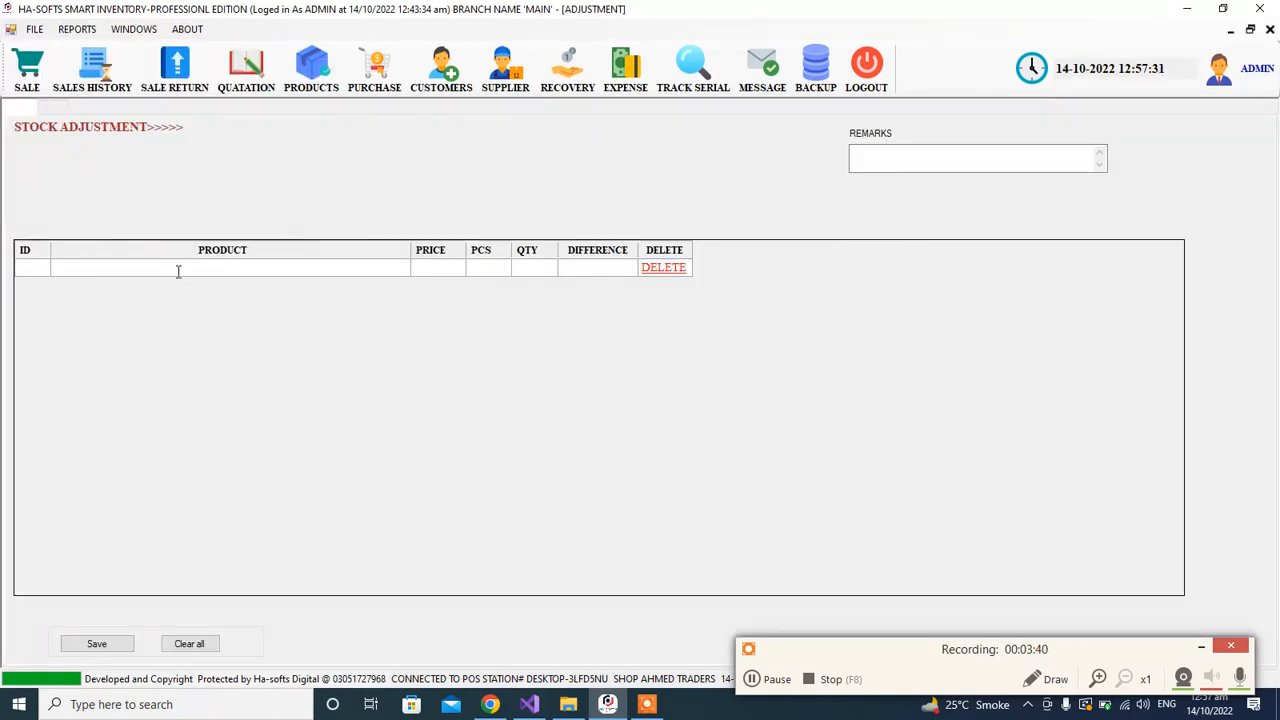
pyautogui.write('A')
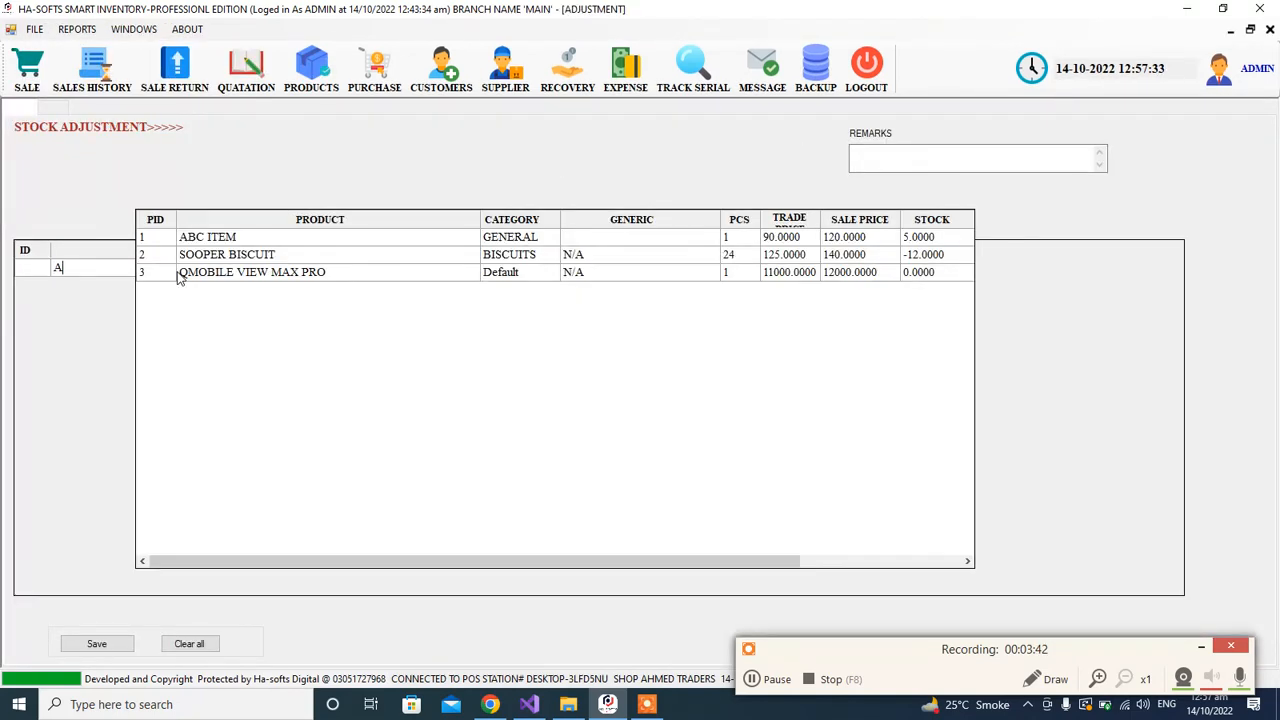
pyautogui.press('Down')
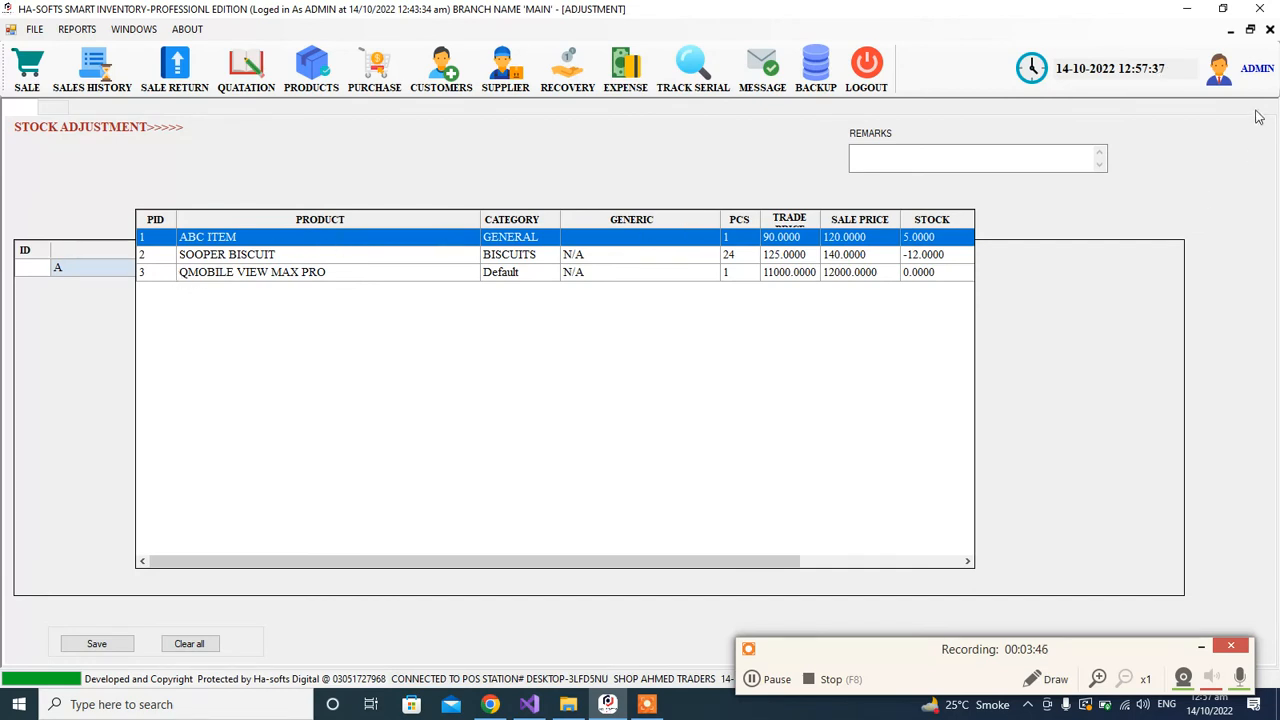
pyautogui.click(1270, 29)
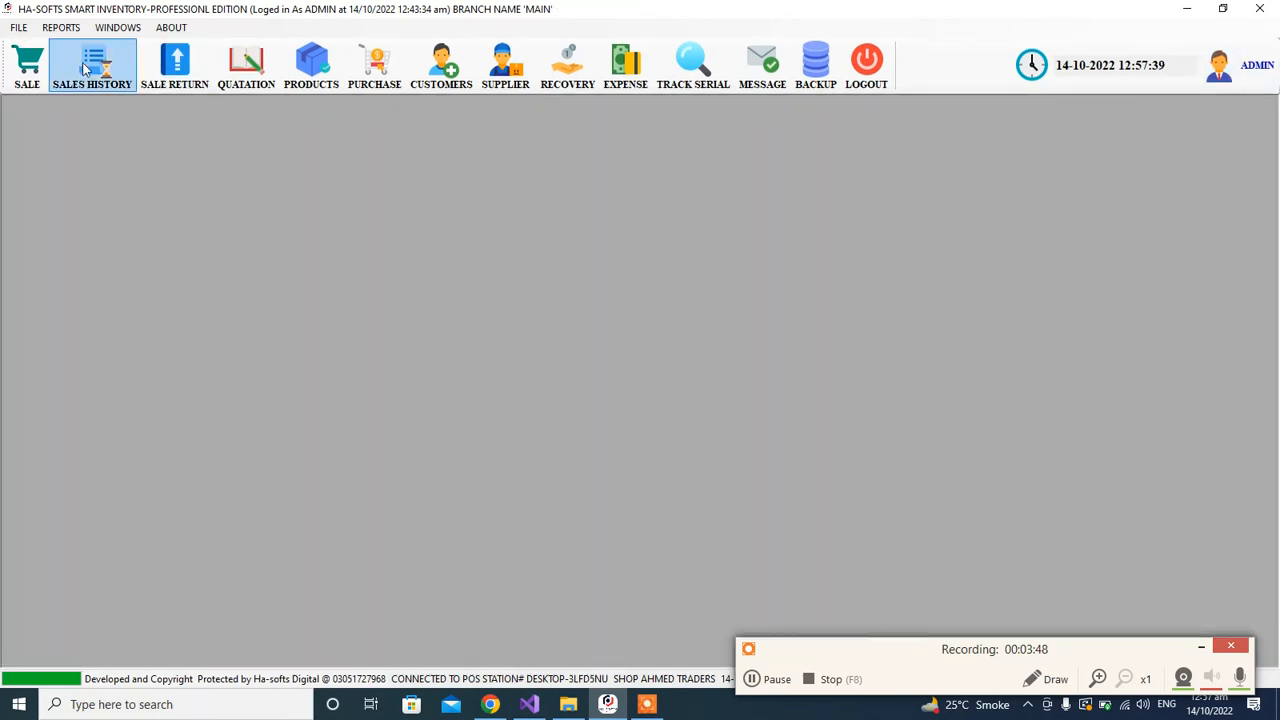
# Step: Open the price adjustment form and add ABC ITEM as its first product row
pyautogui.click(27, 33)
pyautogui.moveTo(74, 70)
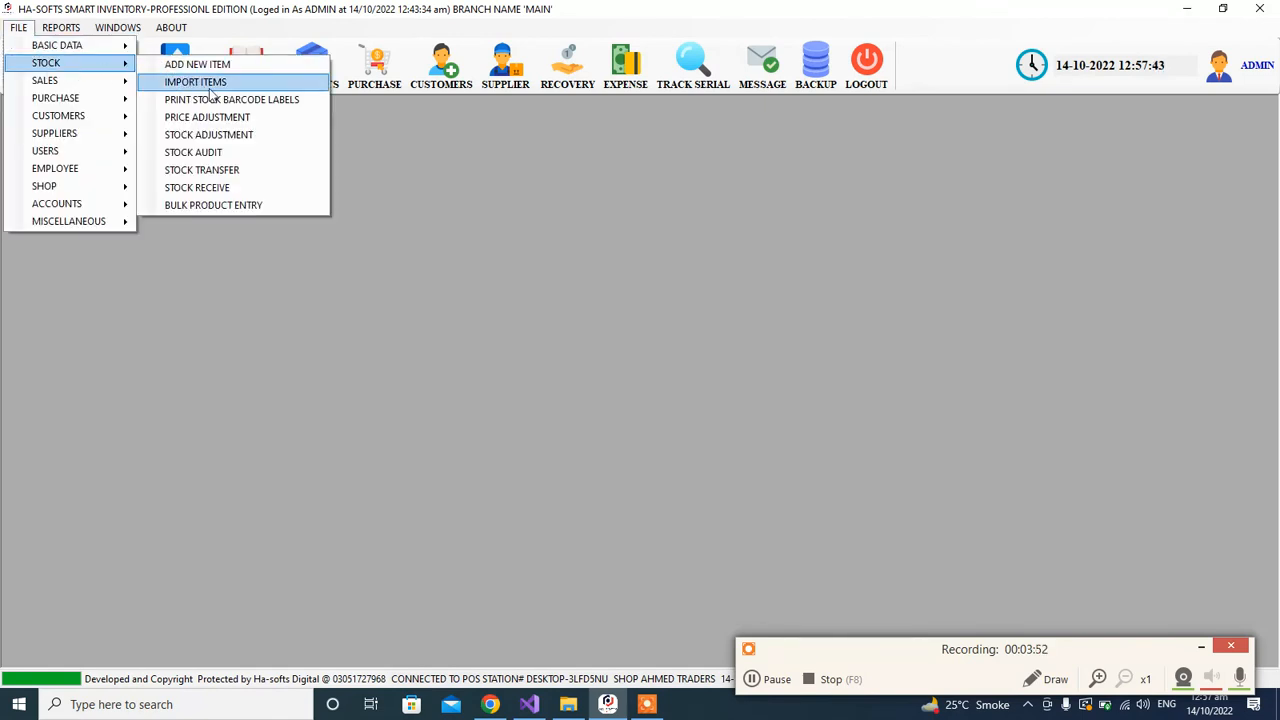
pyautogui.click(247, 118)
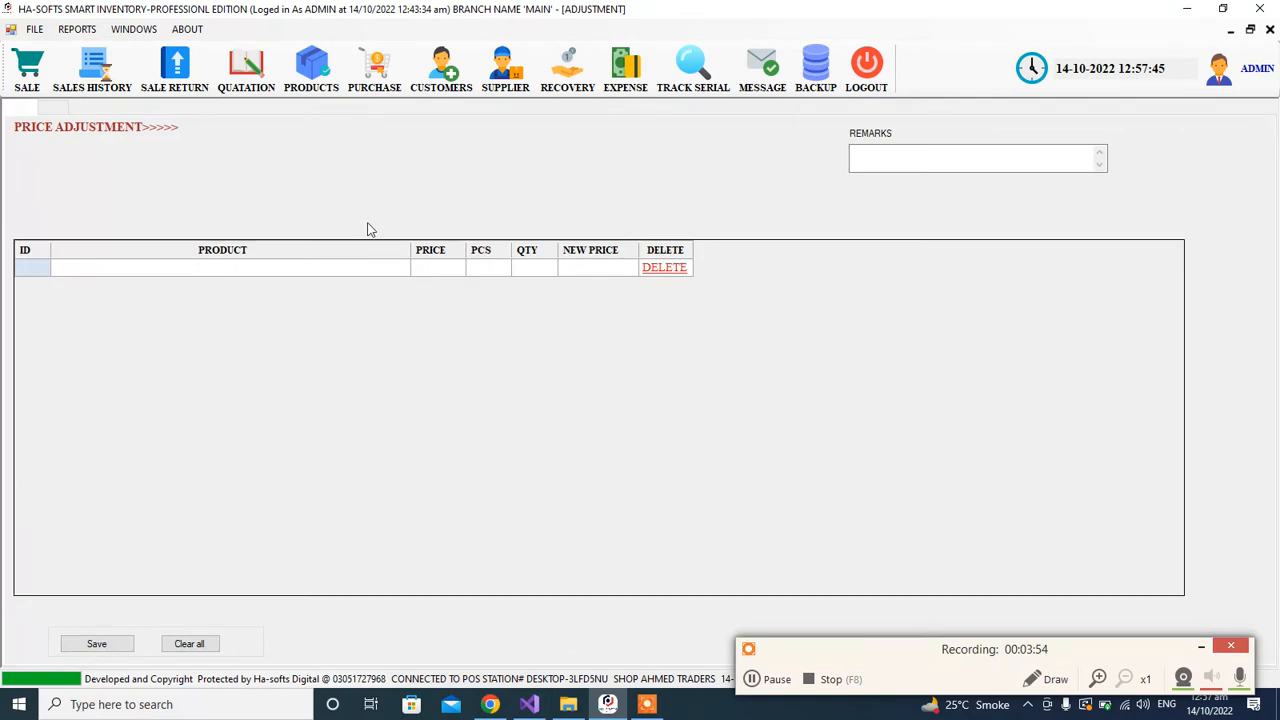
pyautogui.click(328, 265)
pyautogui.write('AB')
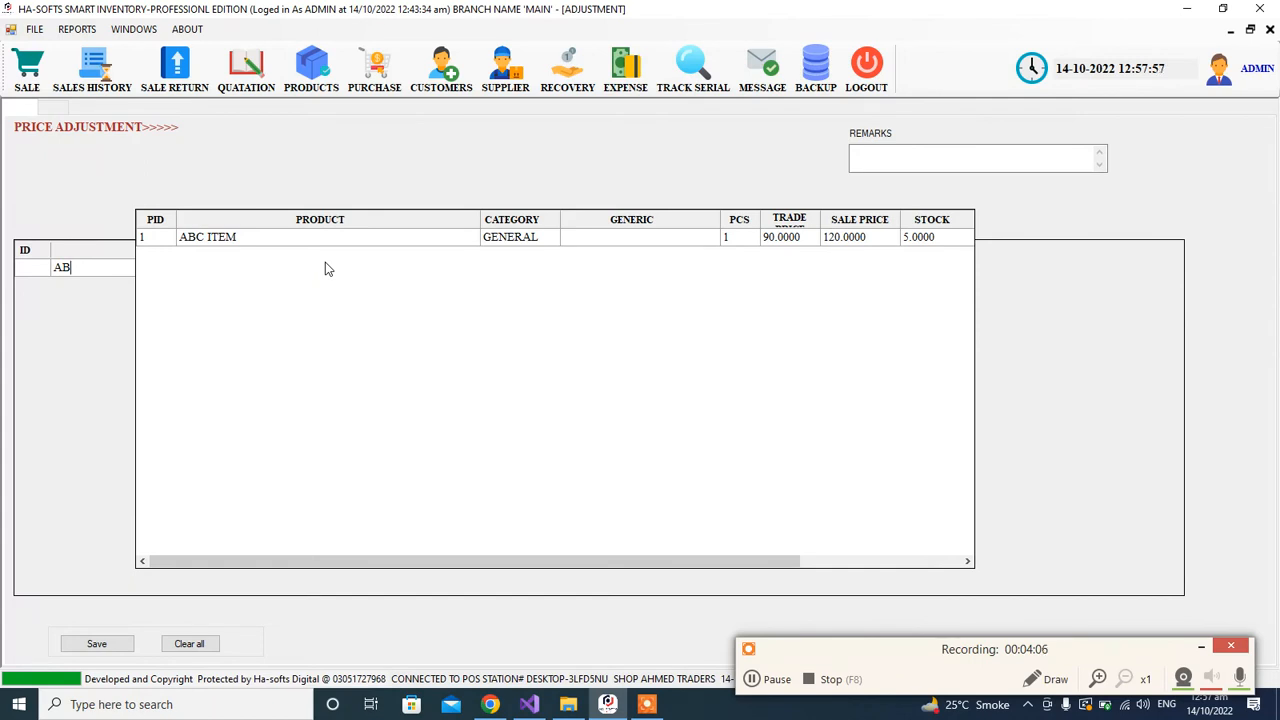
pyautogui.press('Down')
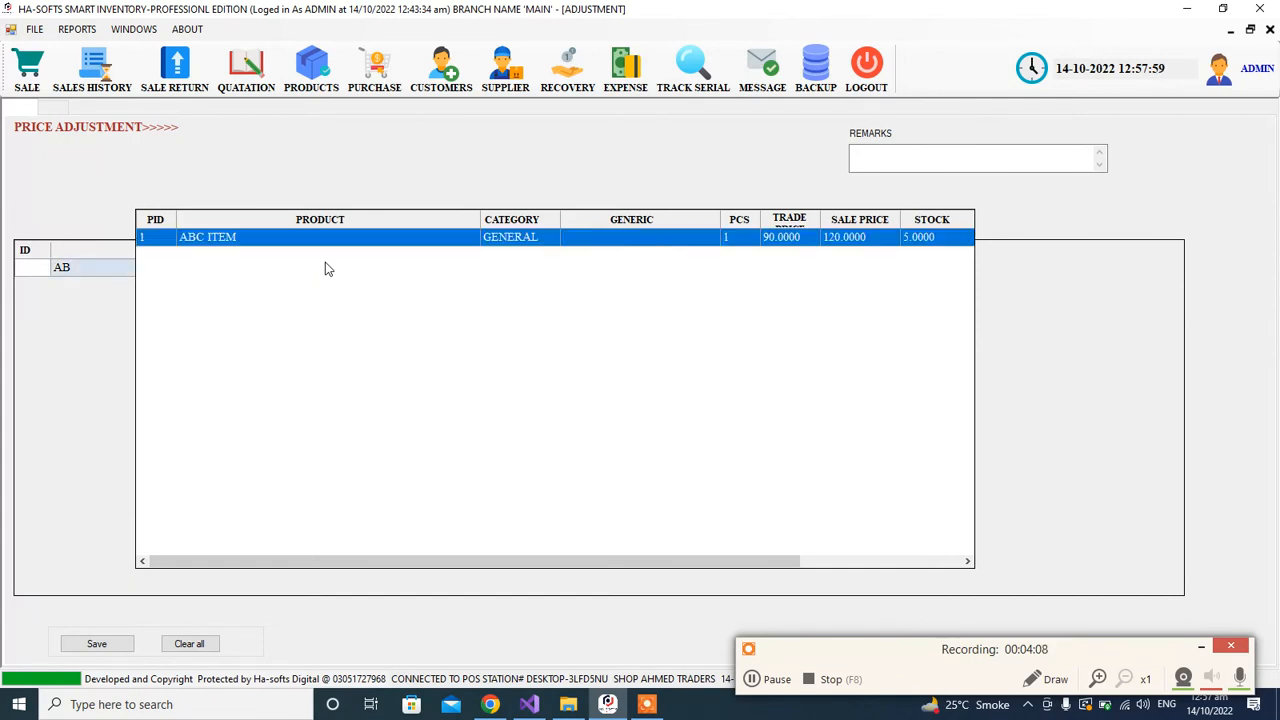
pyautogui.press('Return')
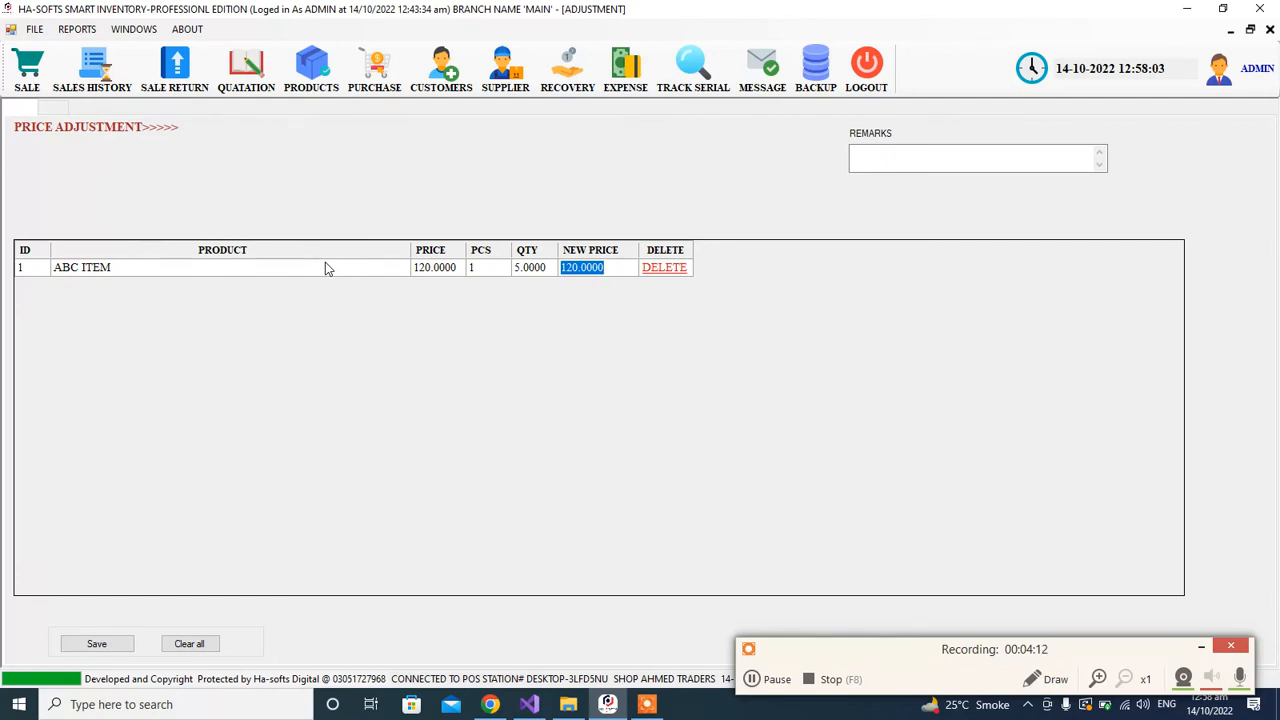
# Step: Edit the product cell of the price adjustment row and select ABC ITEM again
pyautogui.click(325, 262)
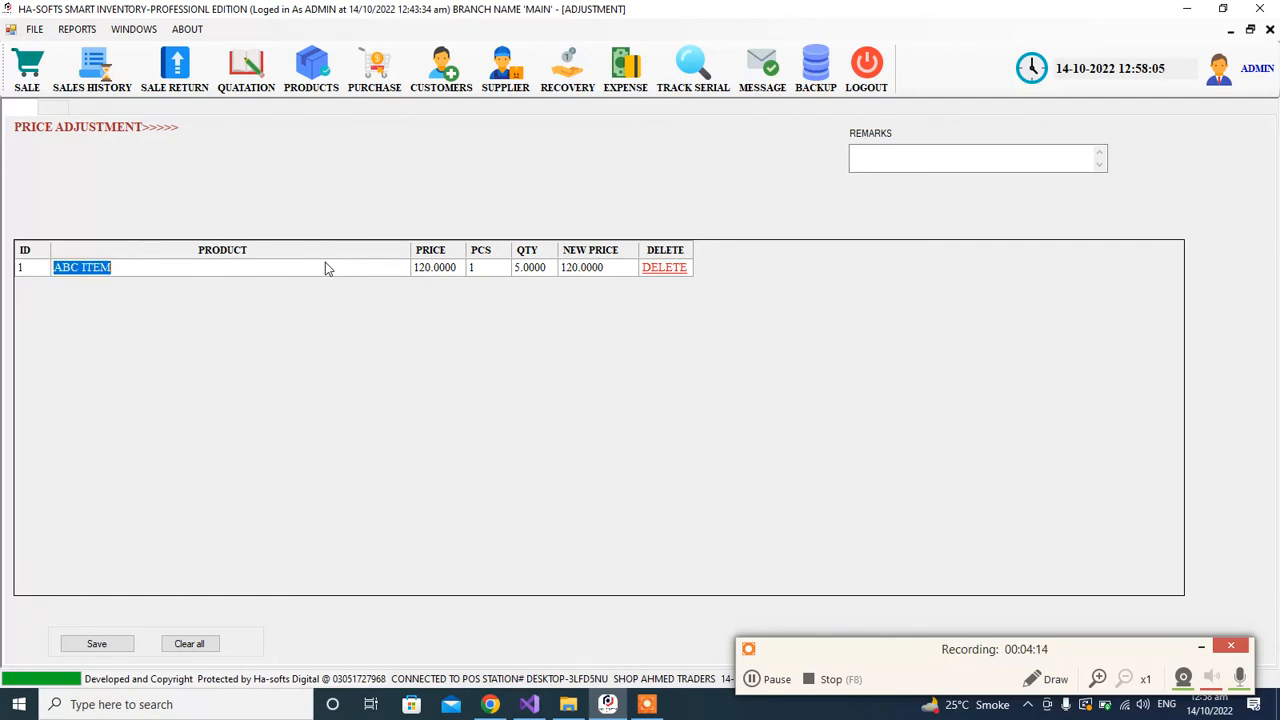
pyautogui.click(317, 265)
pyautogui.press('BackSpace')
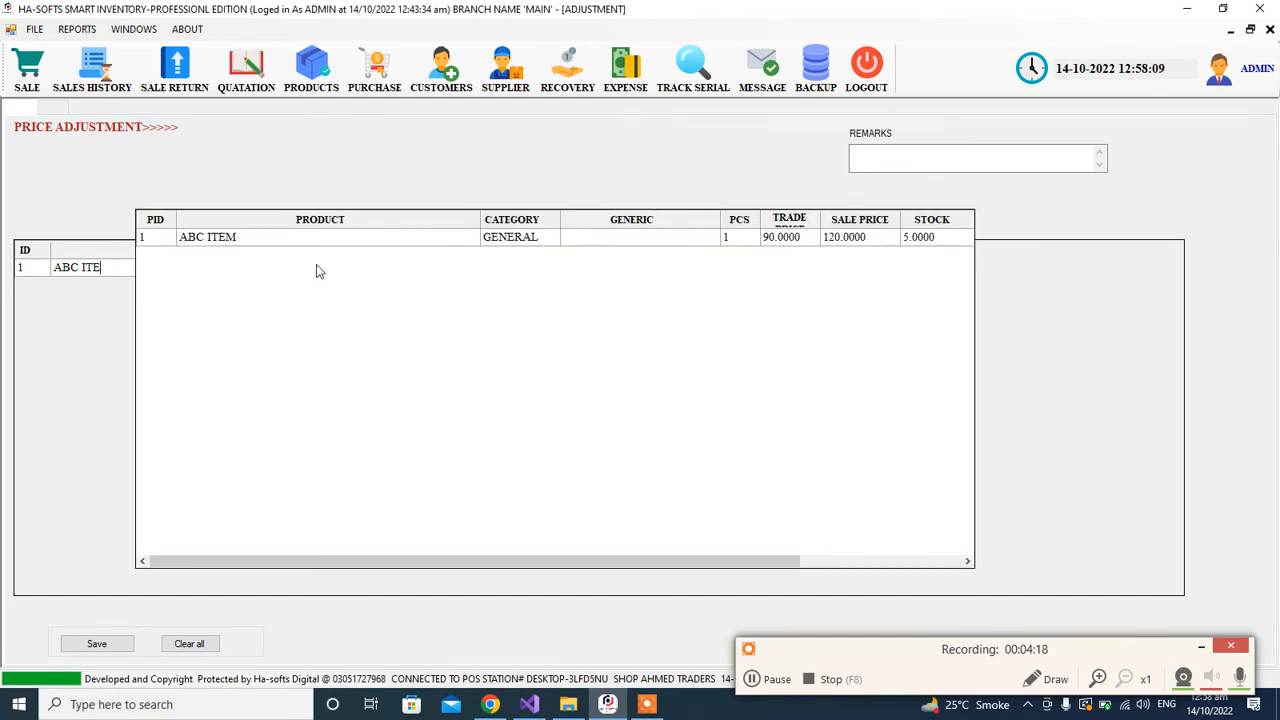
pyautogui.press('Down')
pyautogui.press('Return')
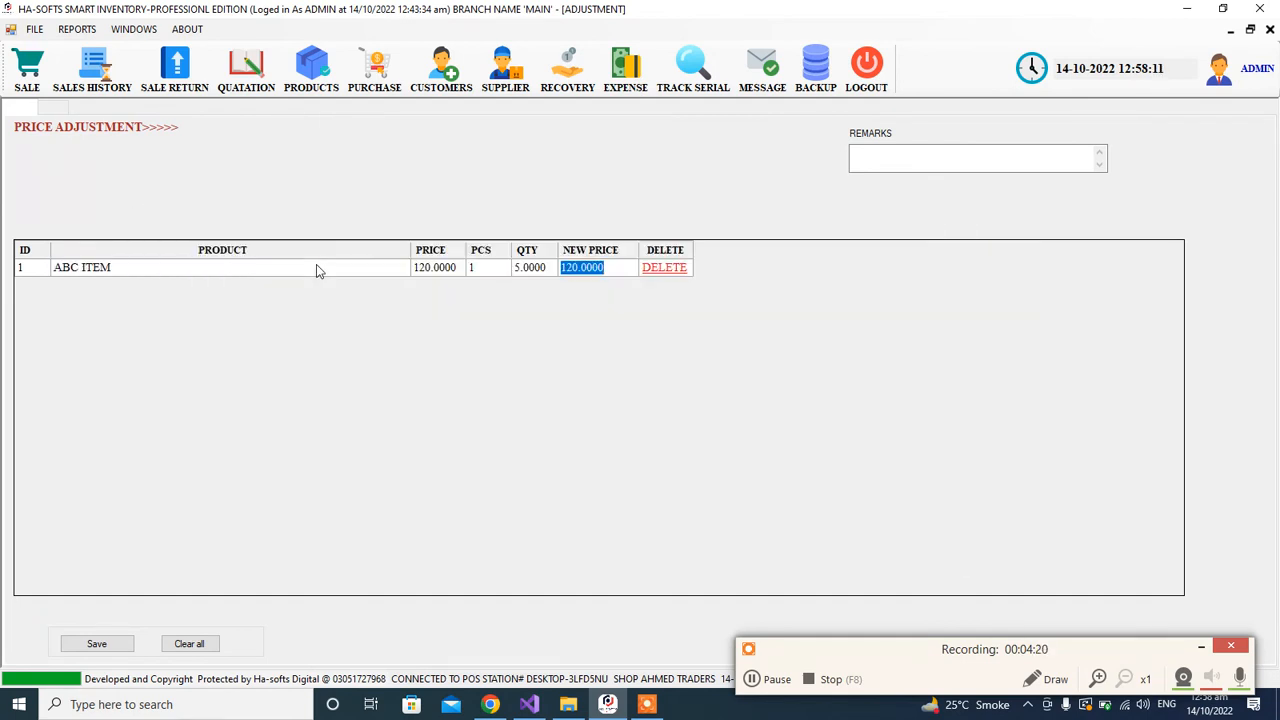
# Step: Set the new price of ABC ITEM to 122 in the price adjustment
pyautogui.click(450, 270)
pyautogui.click(479, 269)
pyautogui.click(524, 271)
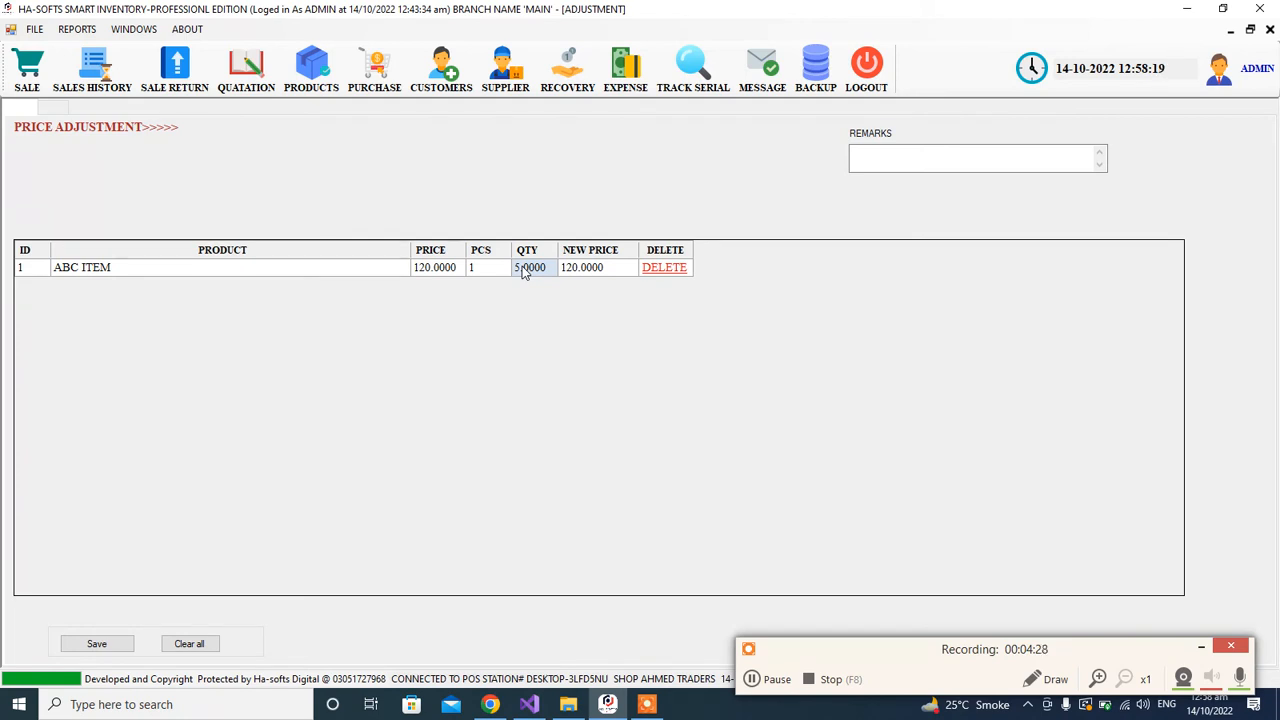
pyautogui.click(594, 270)
pyautogui.click(600, 267)
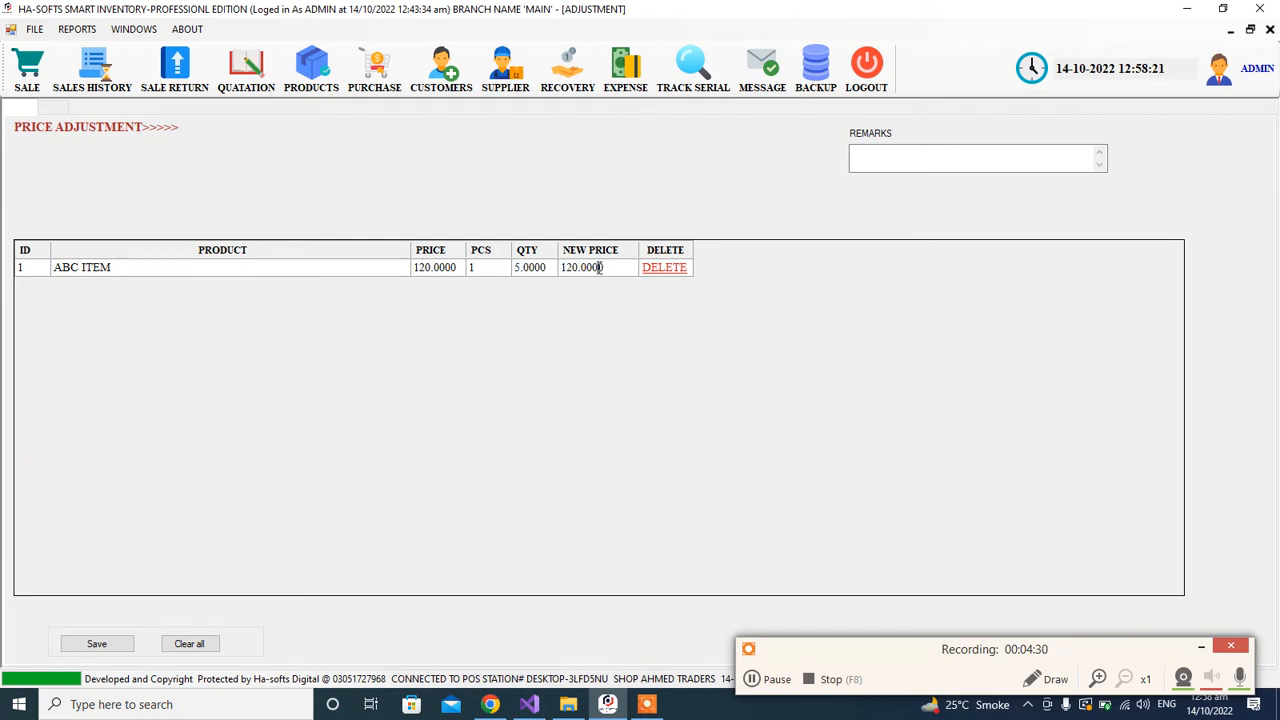
pyautogui.click(450, 268)
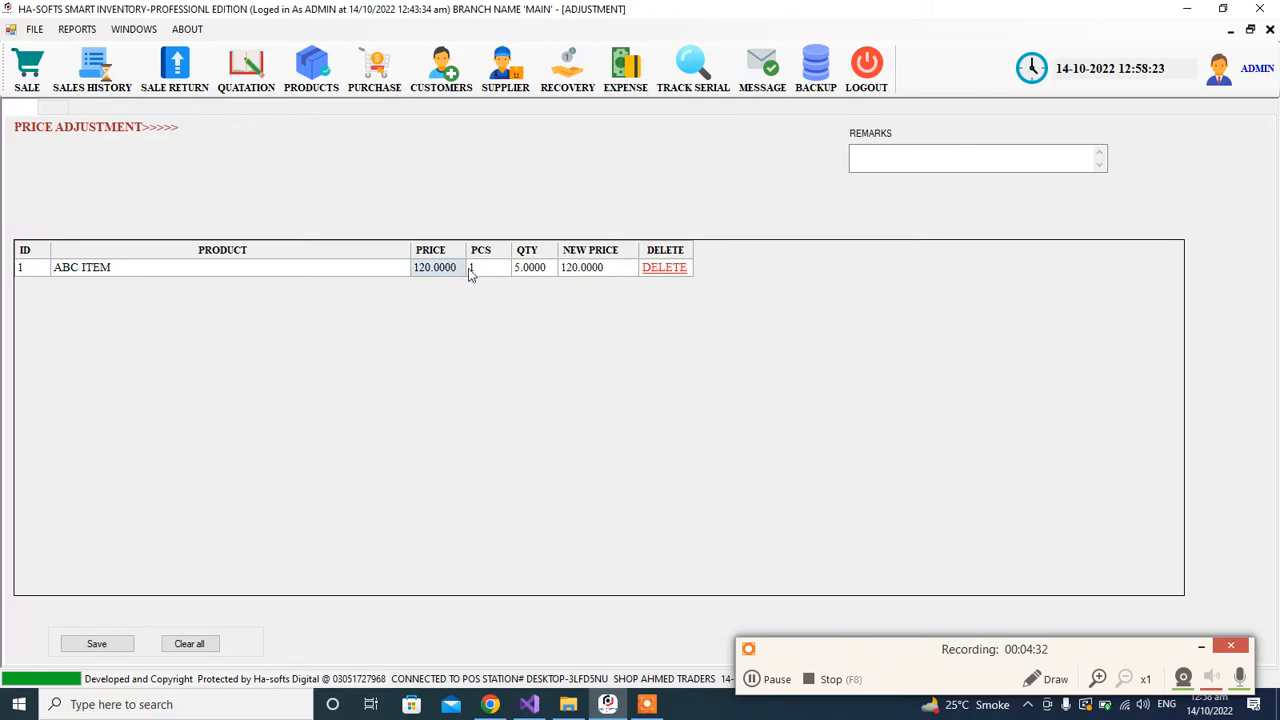
pyautogui.click(604, 270)
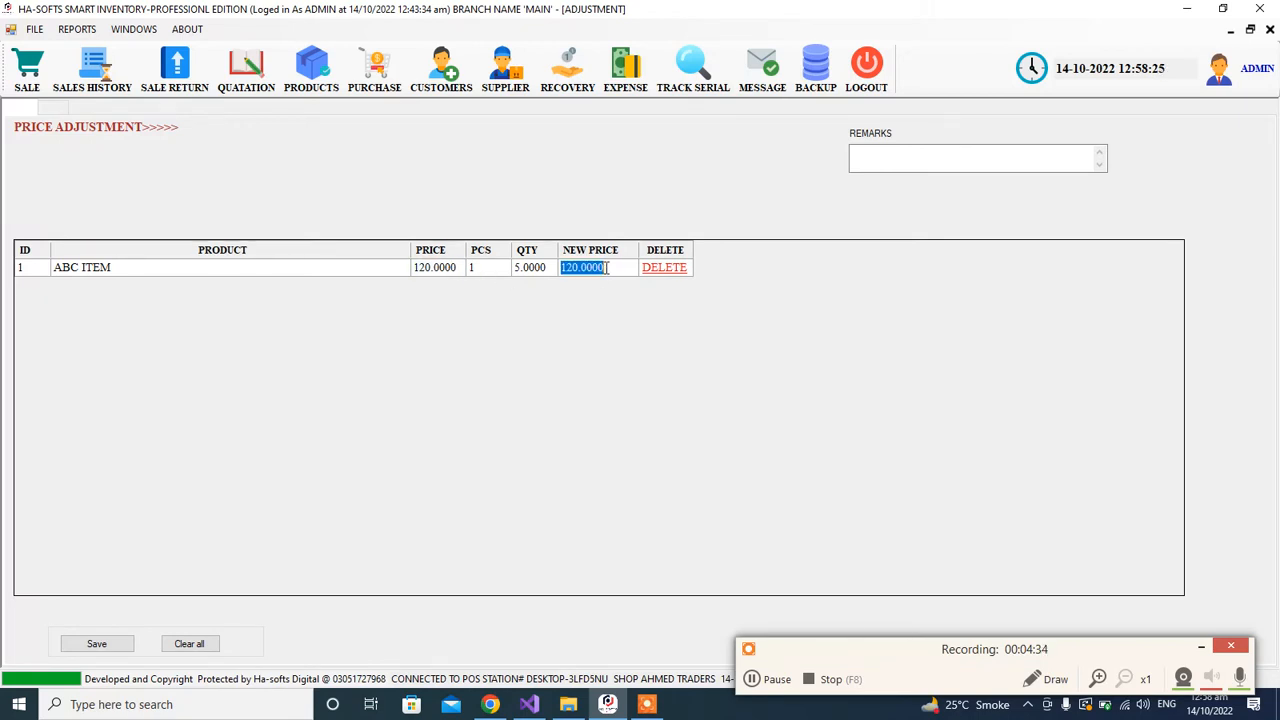
pyautogui.write('122')
pyautogui.press('Tab')
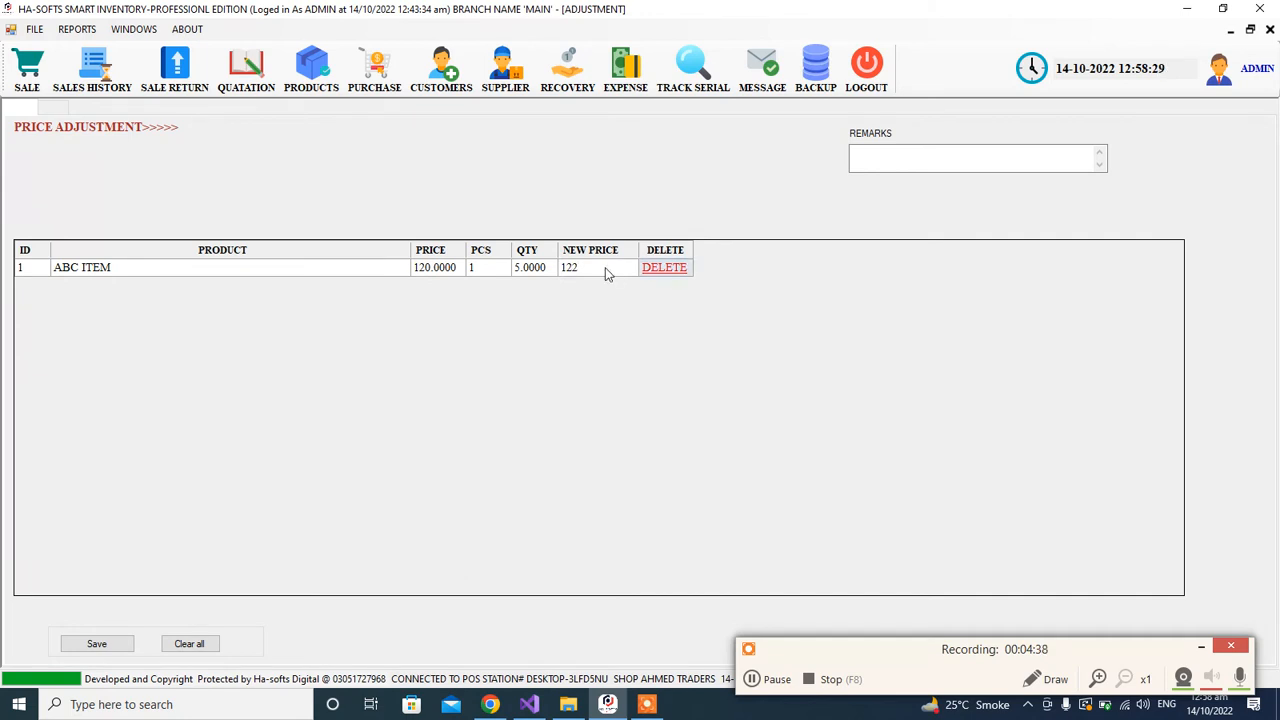
# Step: Save the ABC ITEM price adjustment, accept the confirmation, and close the form
pyautogui.click(96, 645)
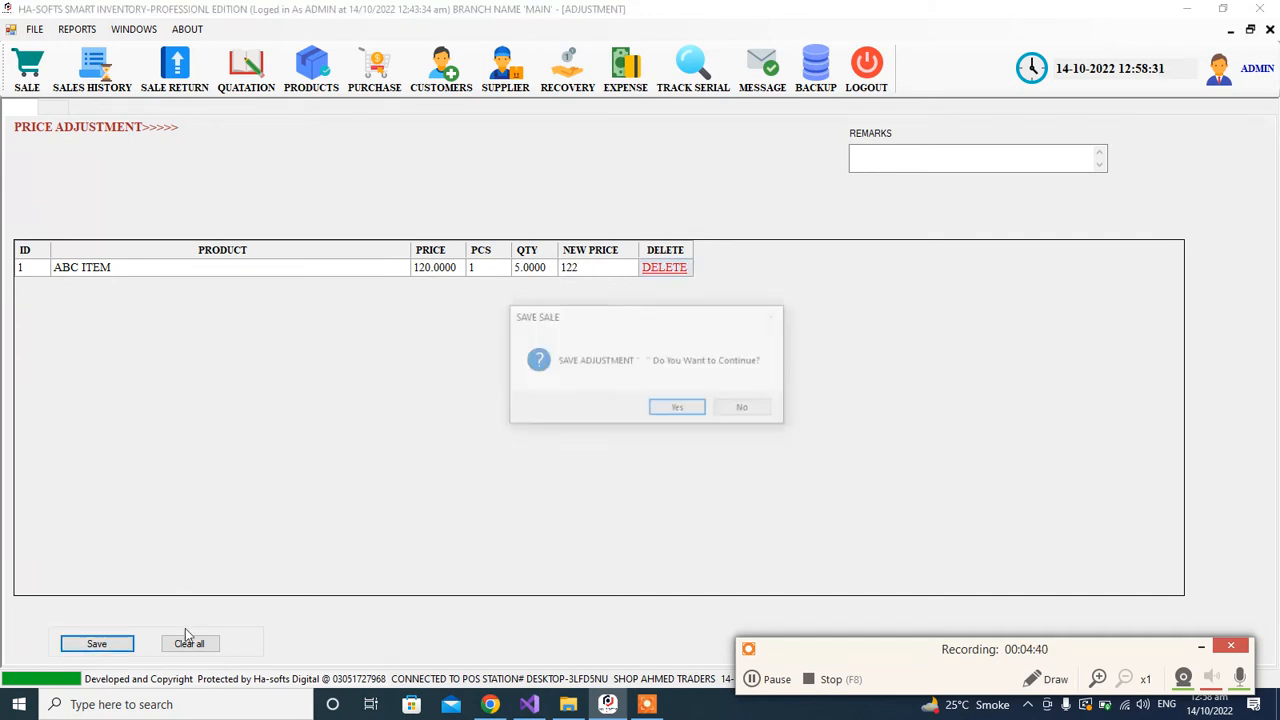
pyautogui.click(670, 410)
pyautogui.click(710, 411)
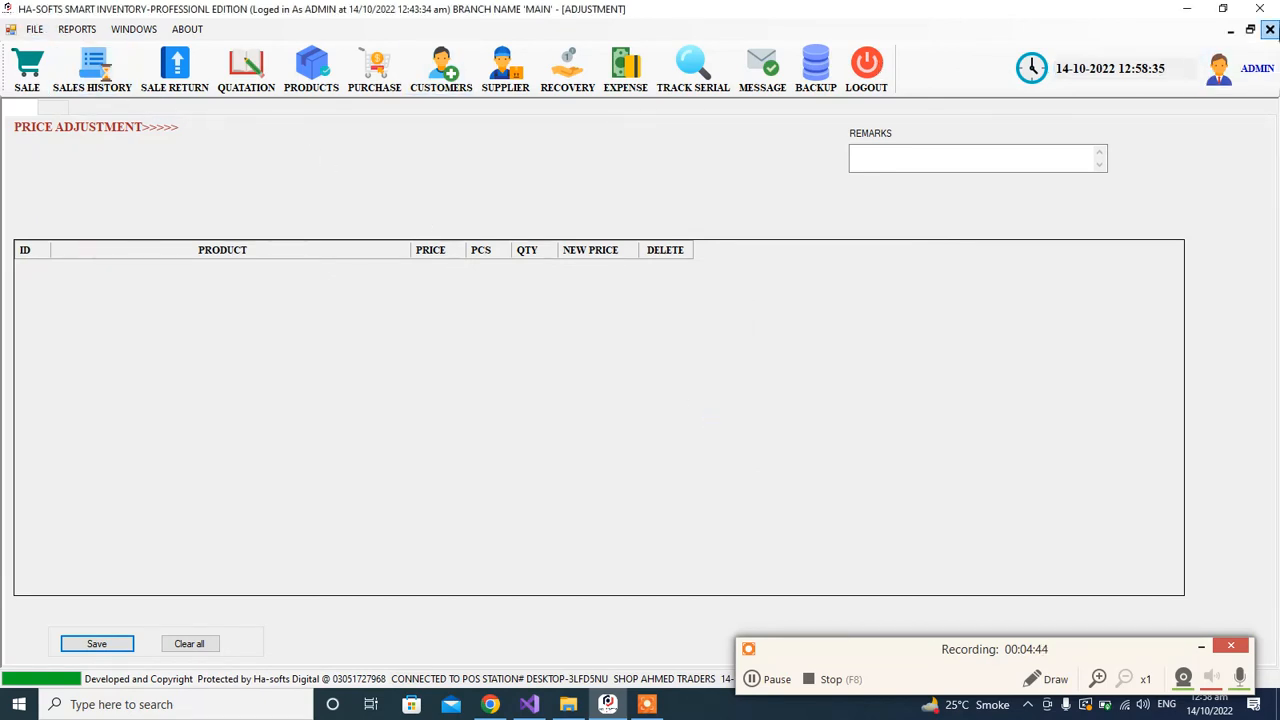
pyautogui.click(1270, 30)
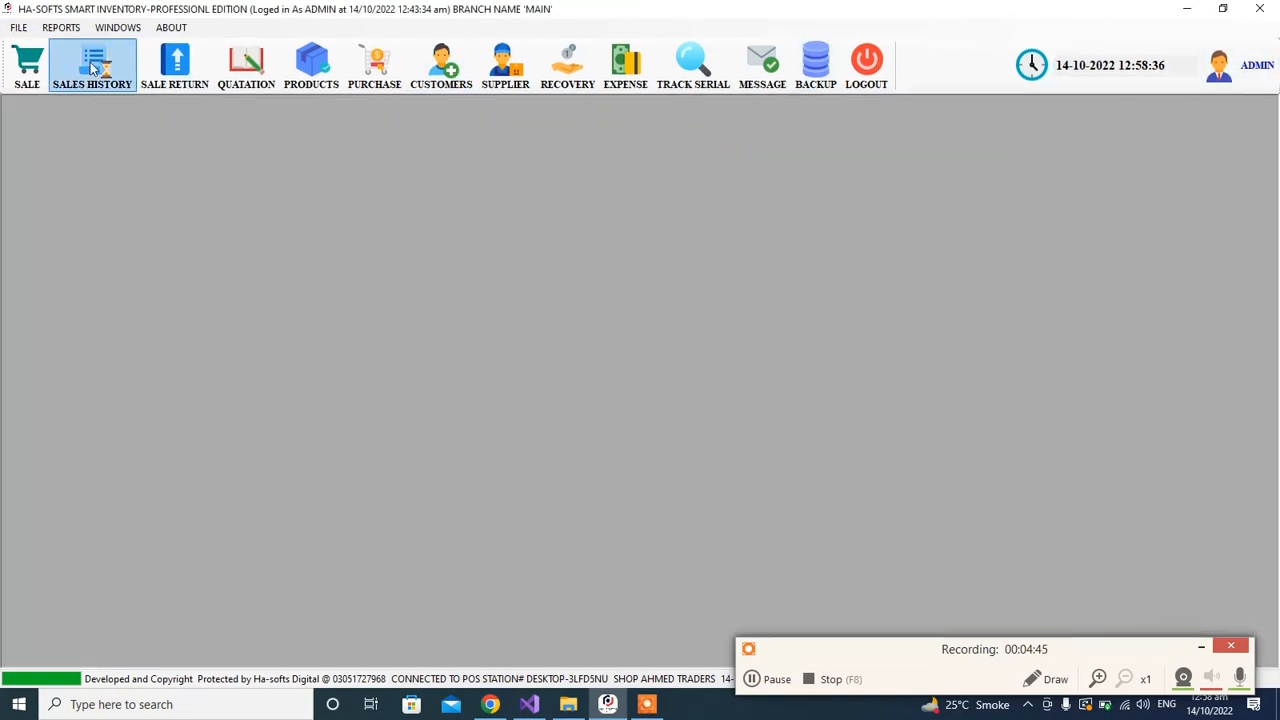
# Step: Reopen the price adjustment form and bring up the full product list to check the sale price of ABC ITEM
pyautogui.click(15, 28)
pyautogui.moveTo(106, 64)
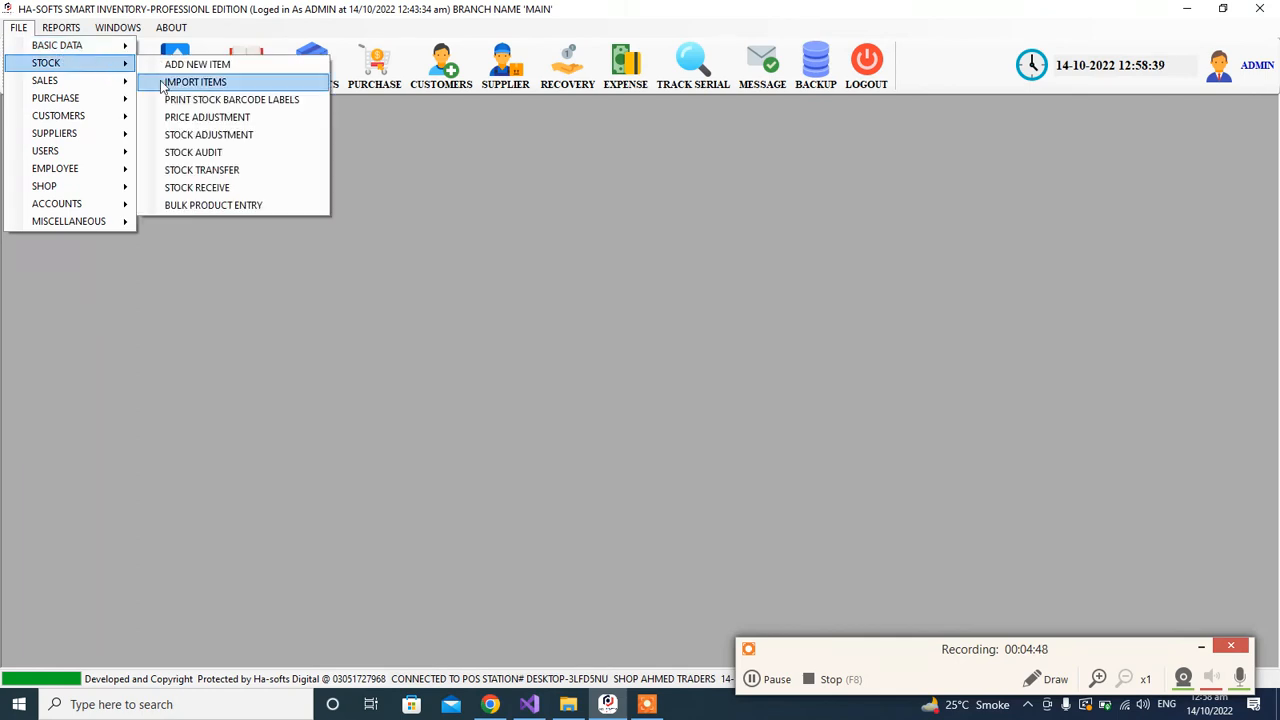
pyautogui.click(229, 136)
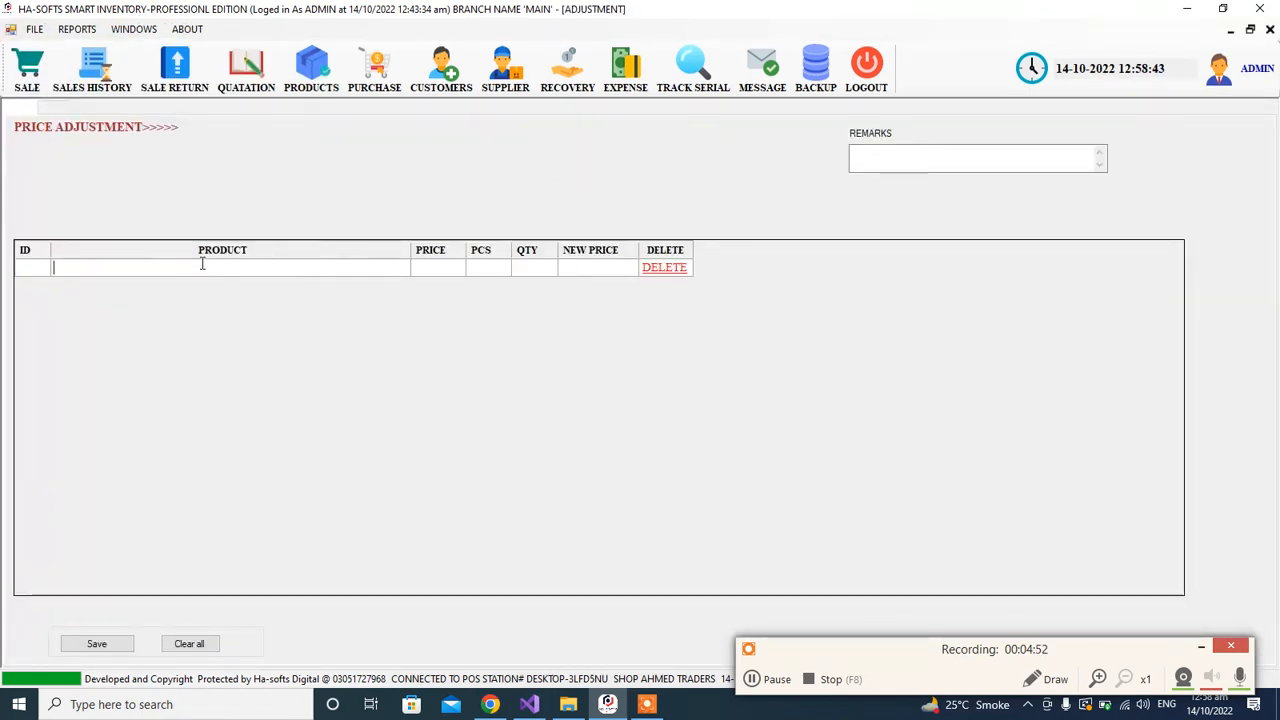
pyautogui.write('P')
pyautogui.press('BackSpace')
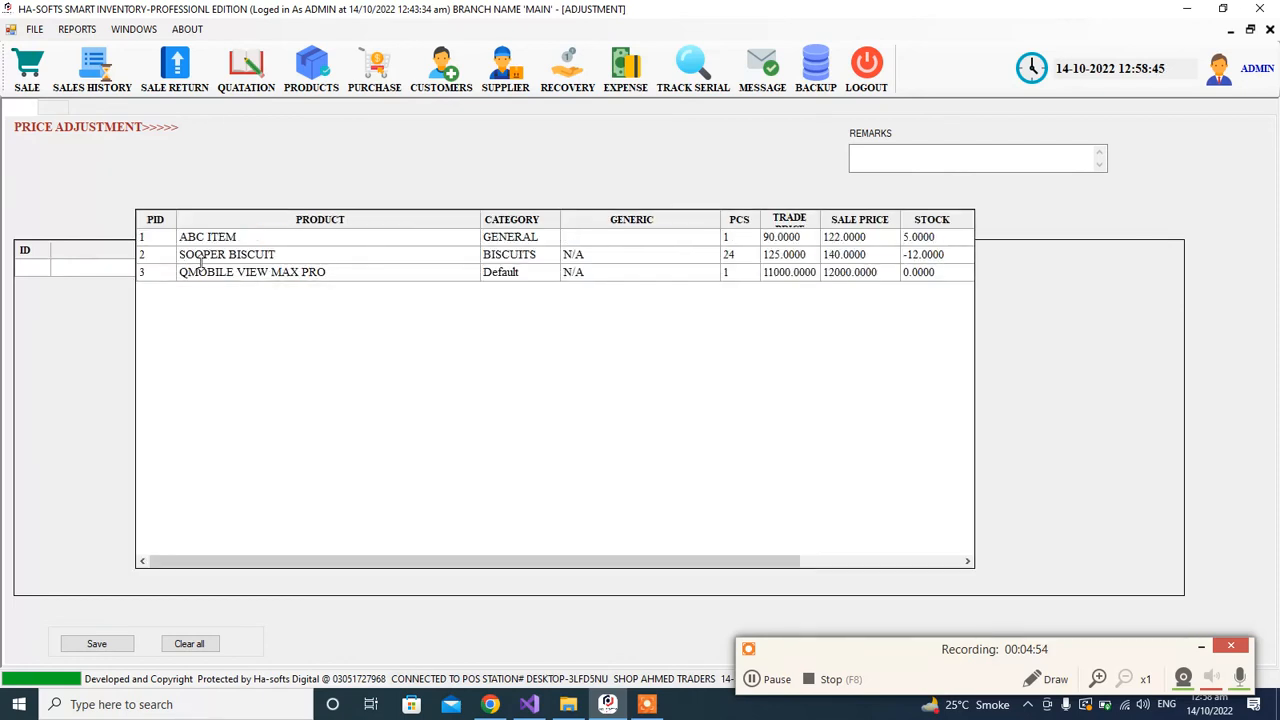
# Step: Open the ABC ITEM record from the products list to check its sale price, and close the products form
pyautogui.click(311, 85)
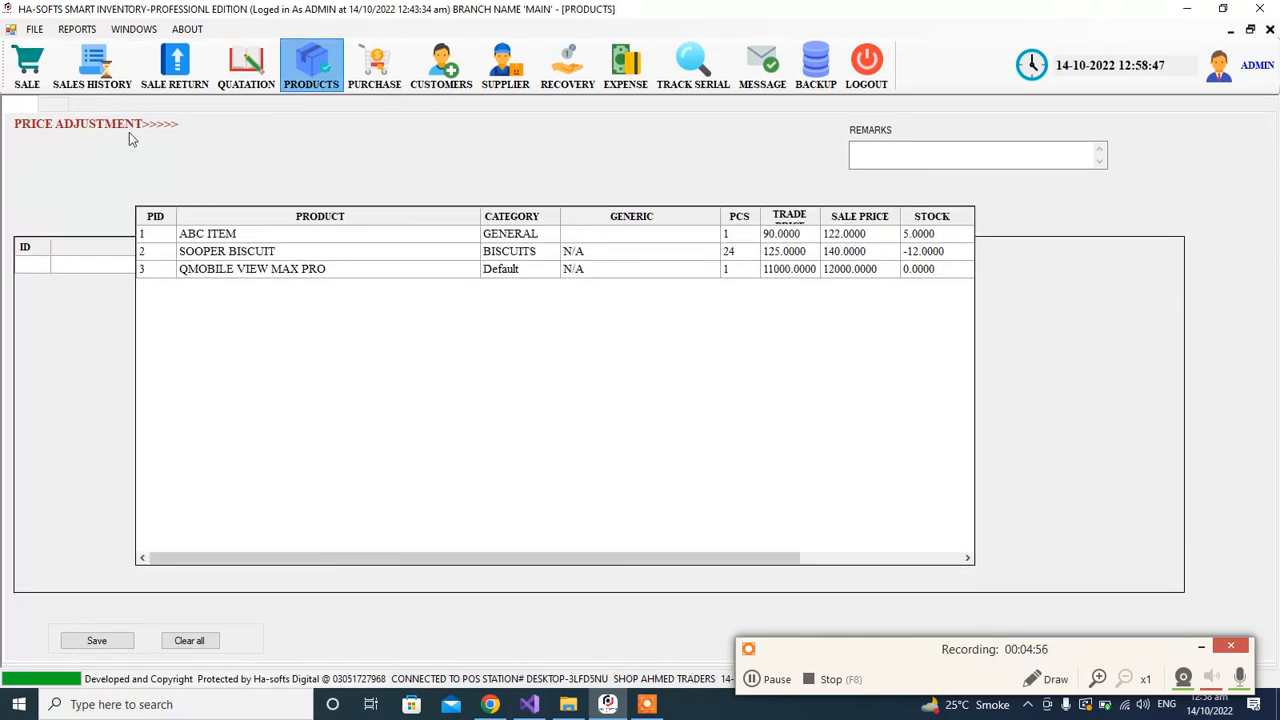
pyautogui.click(66, 116)
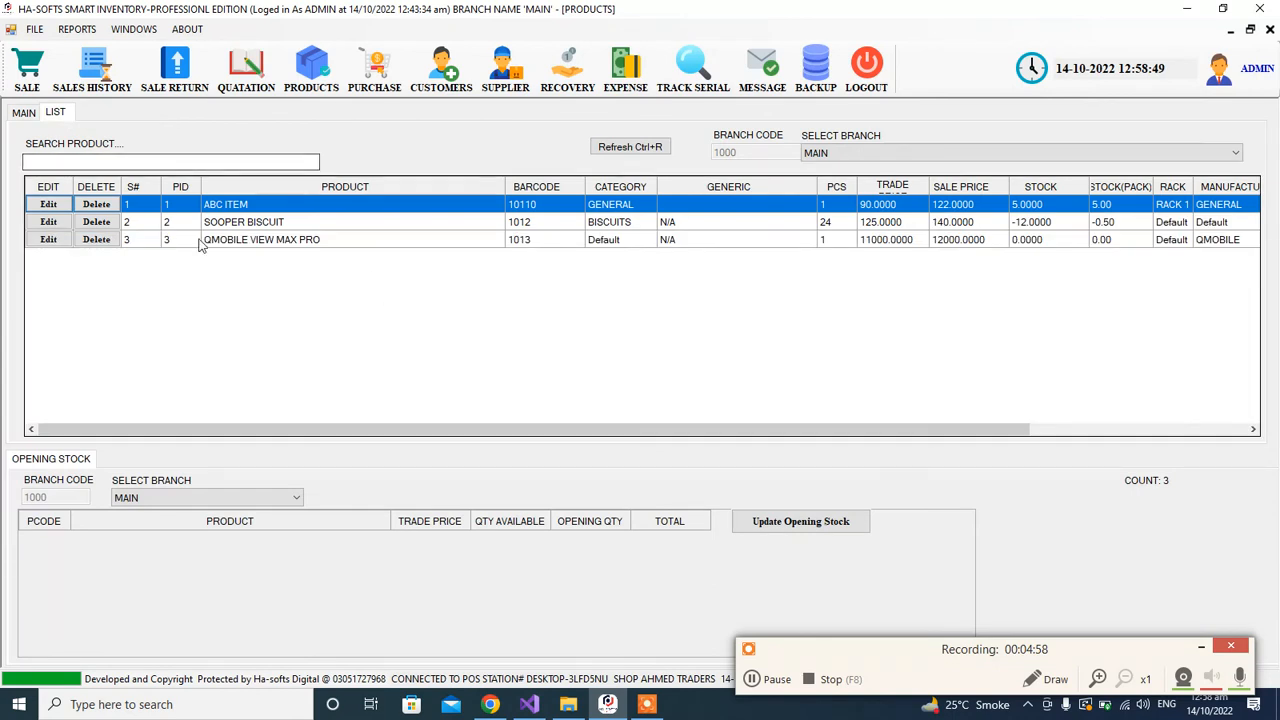
pyautogui.click(48, 204)
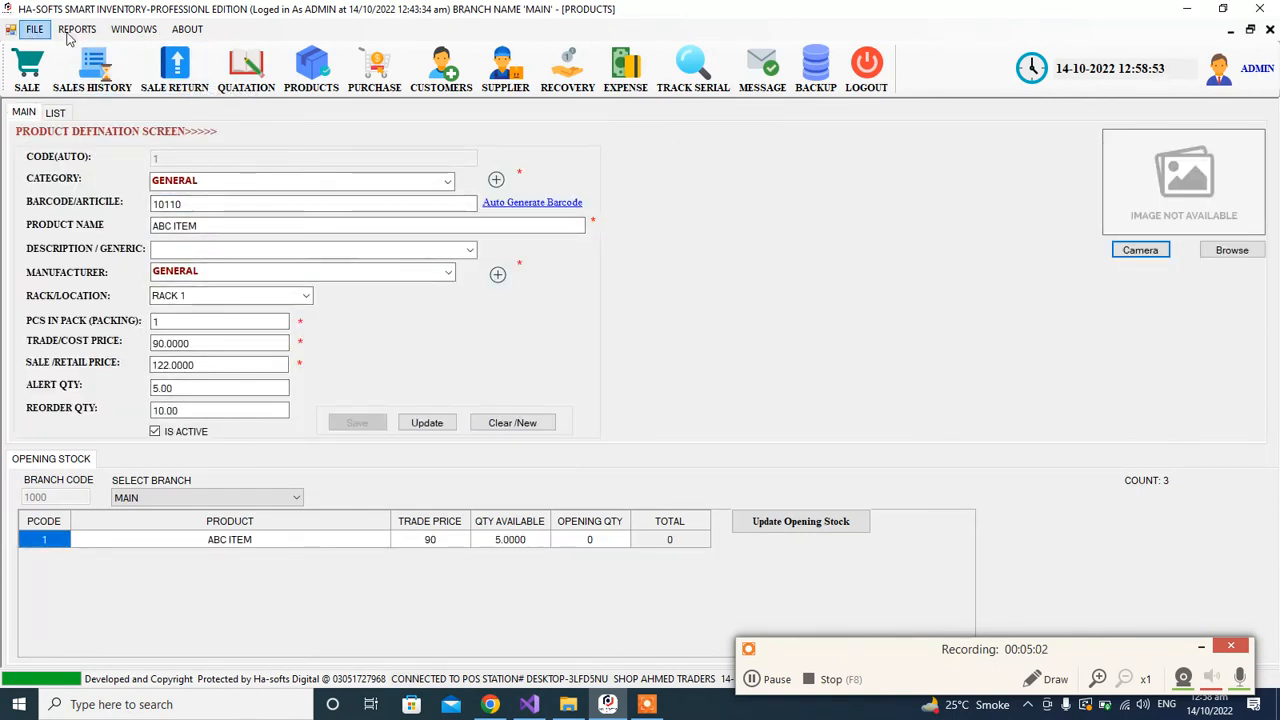
pyautogui.click(1268, 30)
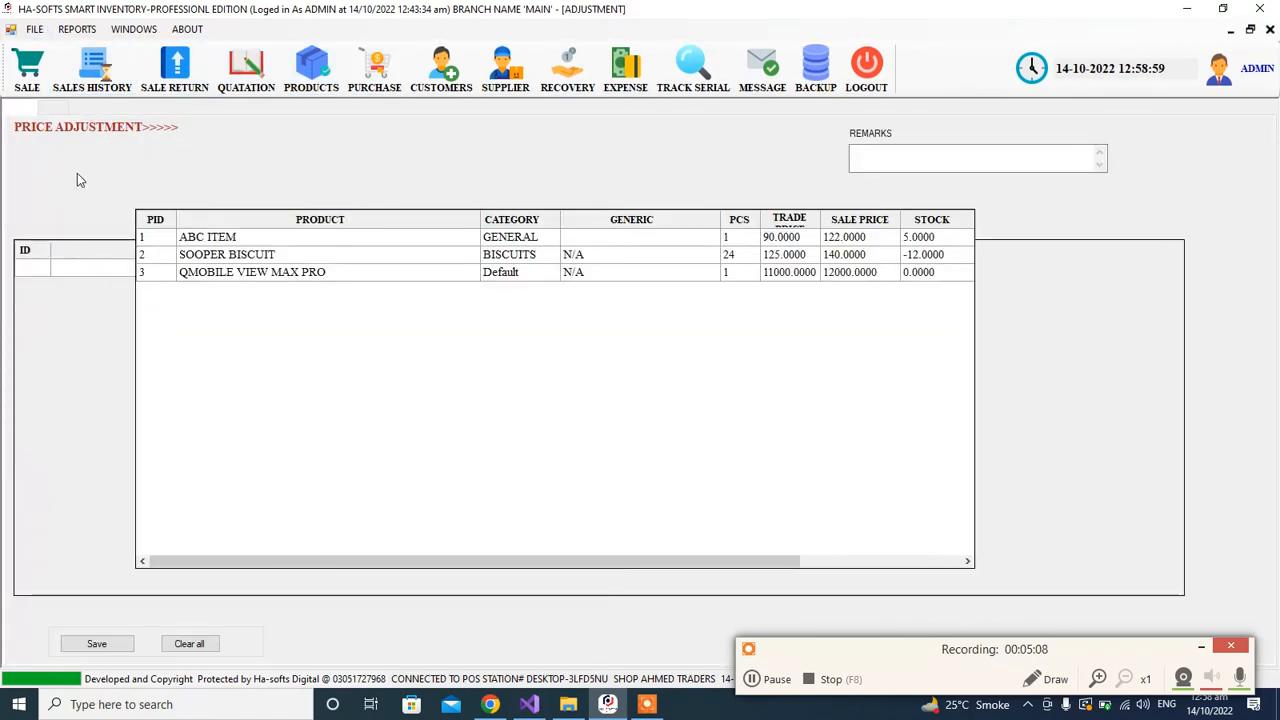
# Step: Add rows for ABC ITEM and SOOPER BISCUIT to one price adjustment and close the form without saving
pyautogui.click(91, 264)
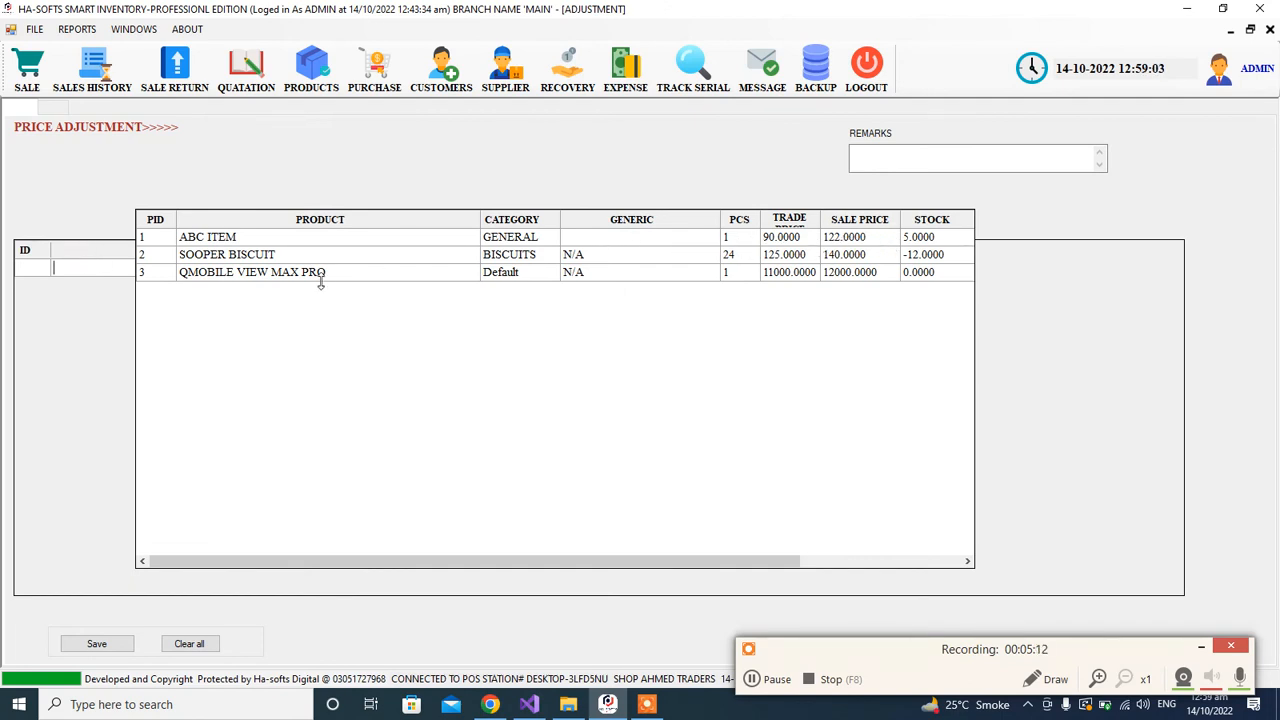
pyautogui.press('Down')
pyautogui.press('Return')
pyautogui.press('Return')
pyautogui.press('Down')
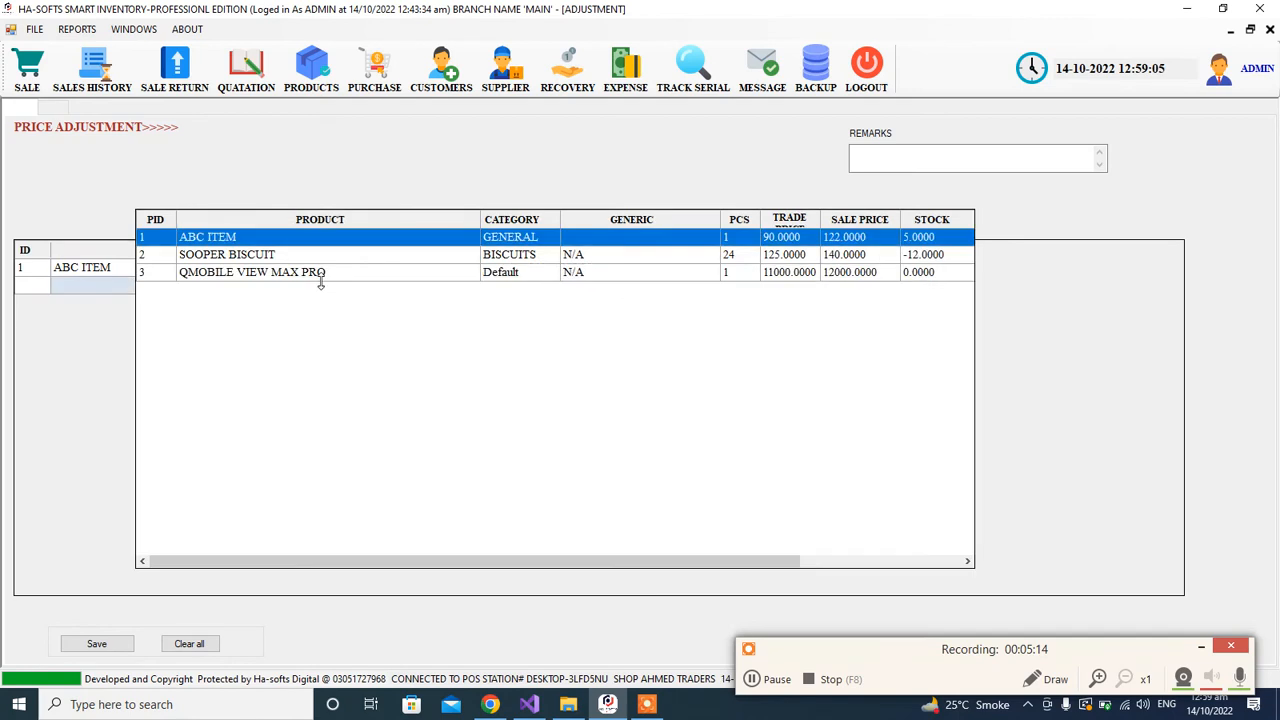
pyautogui.press('Down')
pyautogui.press('Return')
pyautogui.press('Return')
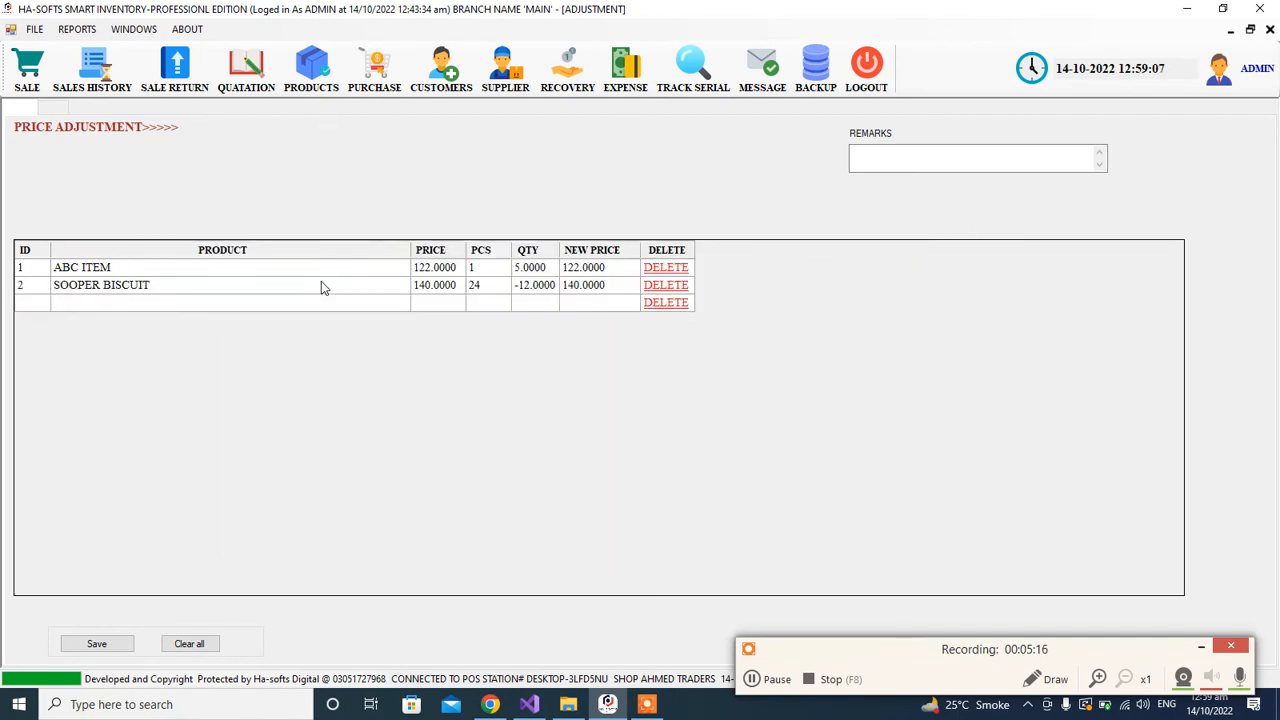
pyautogui.write('S')
pyautogui.press('Return')
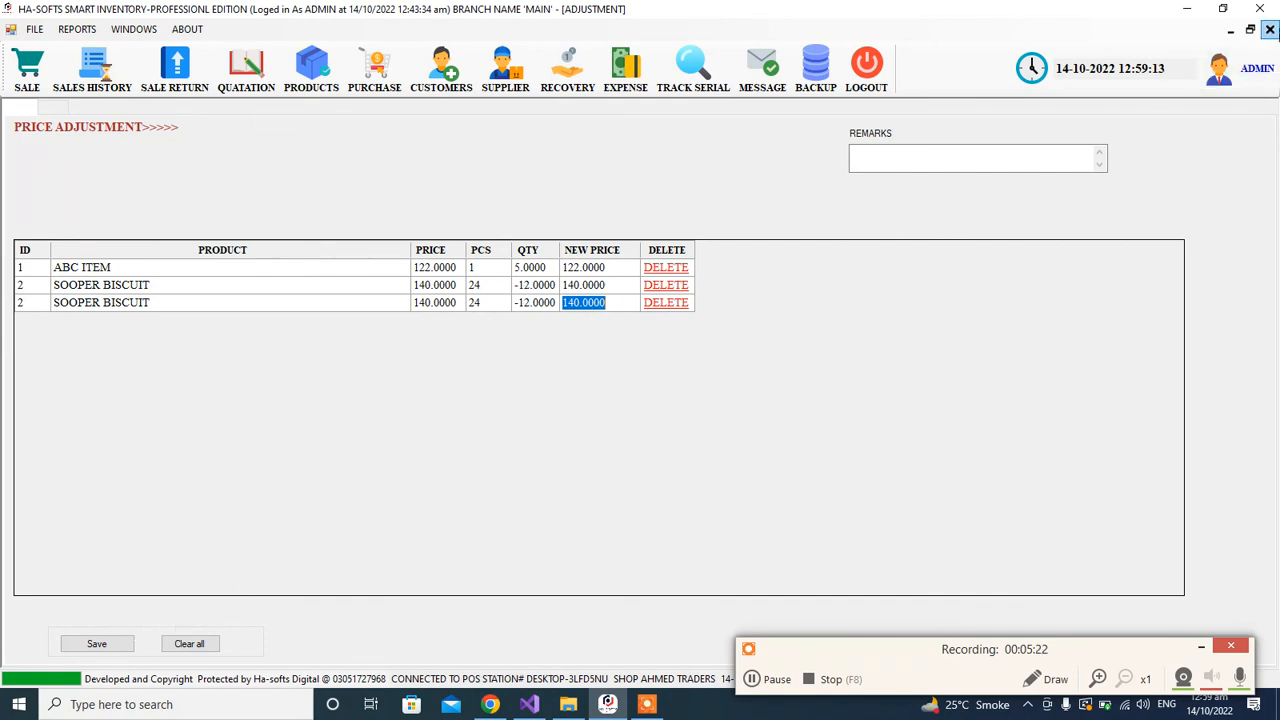
pyautogui.click(1270, 29)
pyautogui.click(18, 27)
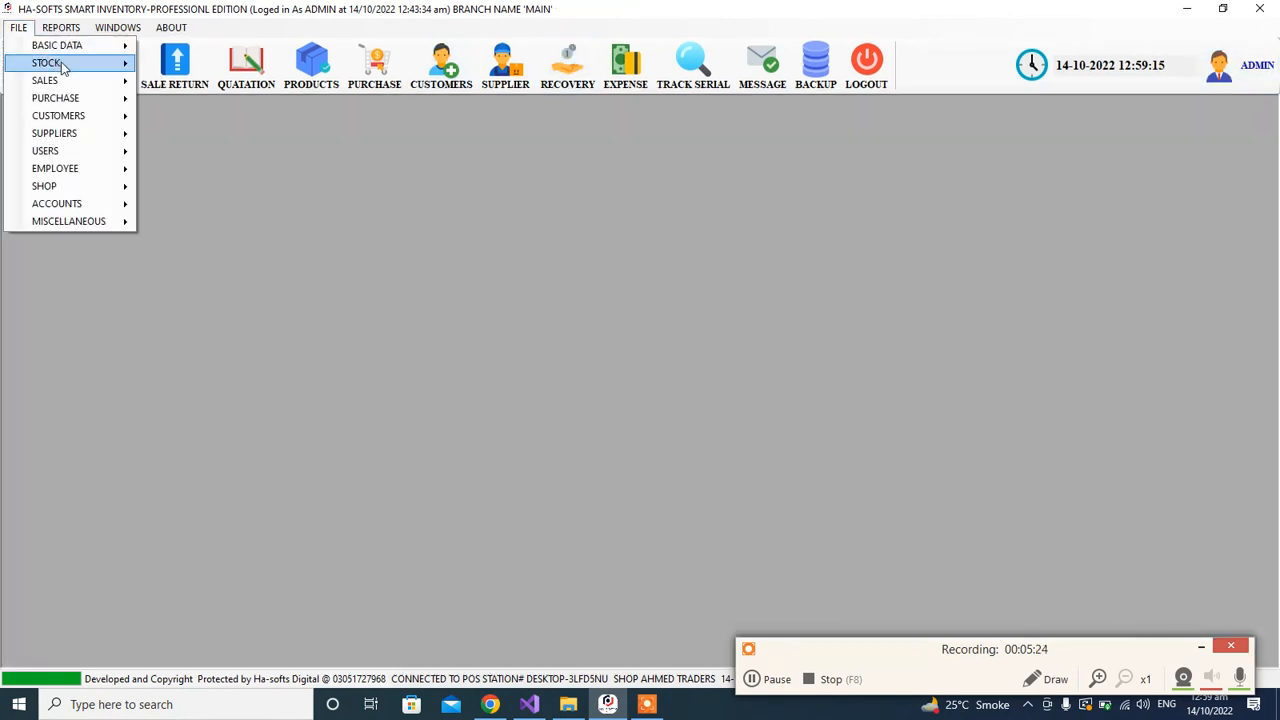
pyautogui.moveTo(61, 62)
pyautogui.click(253, 347)
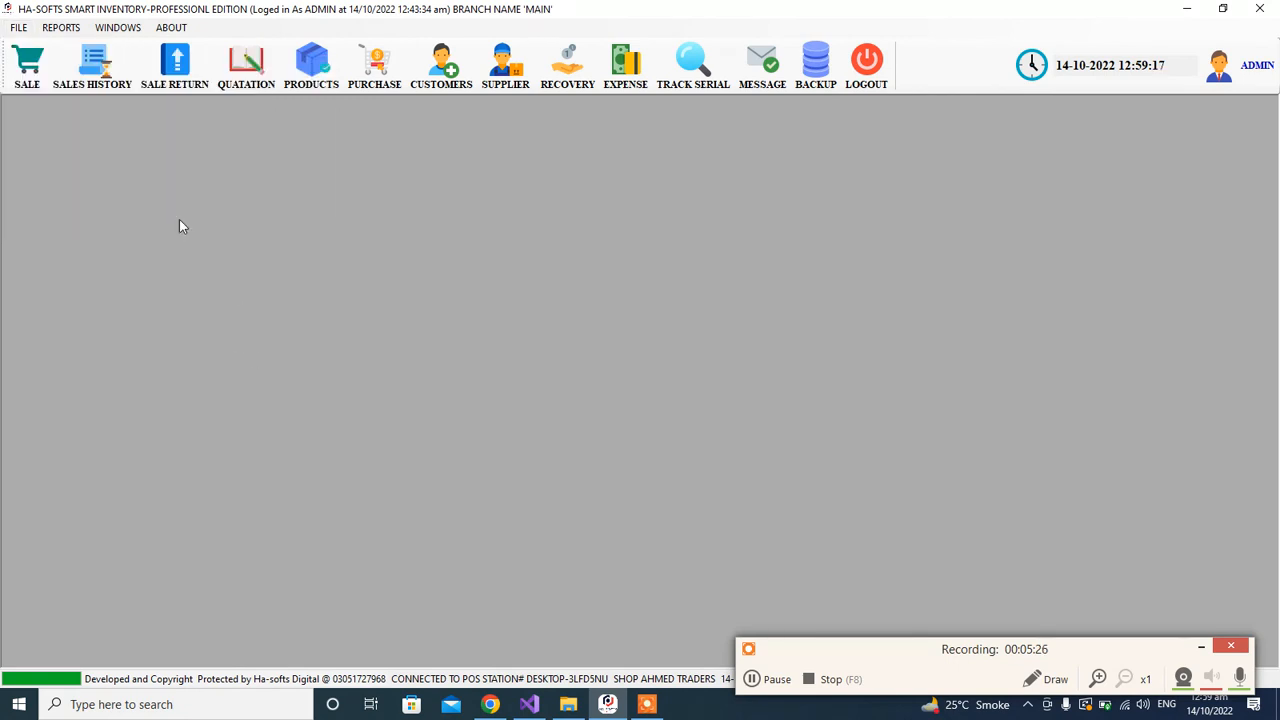
# Step: Generate the stock adjustment report for the MAIN branch with the date range starting on 13/10/2022
pyautogui.click(62, 28)
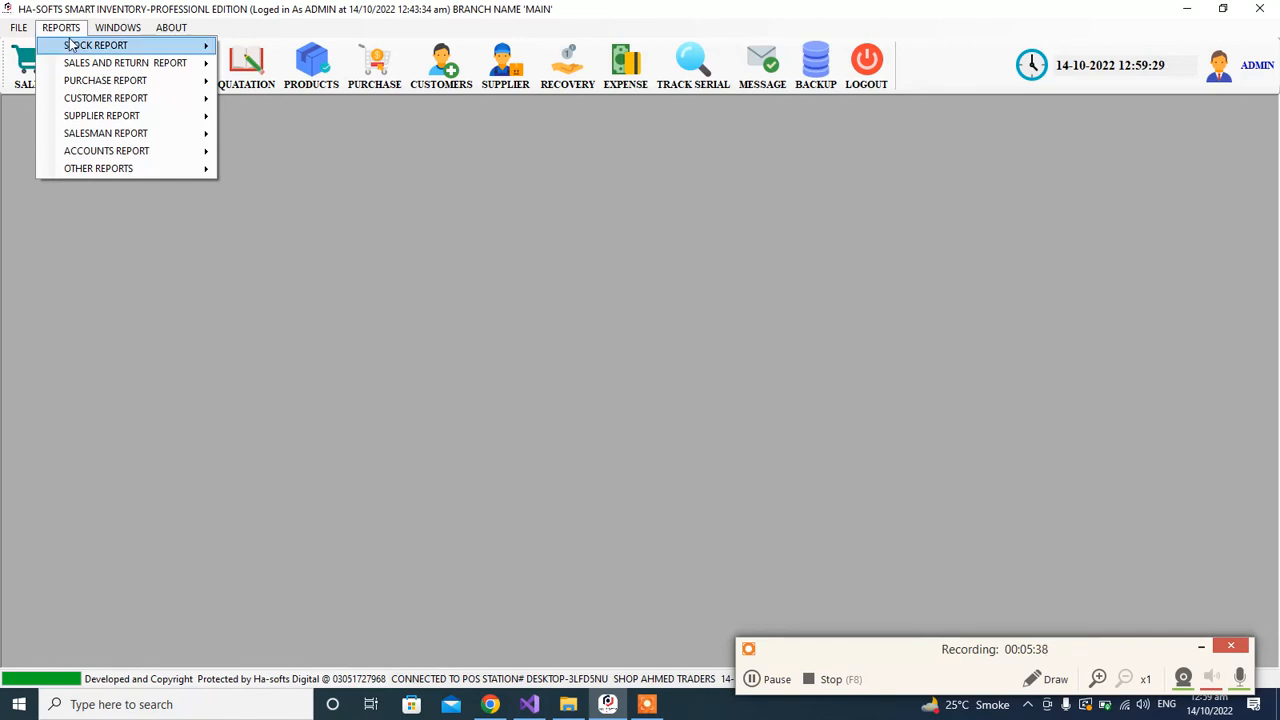
pyautogui.moveTo(72, 46)
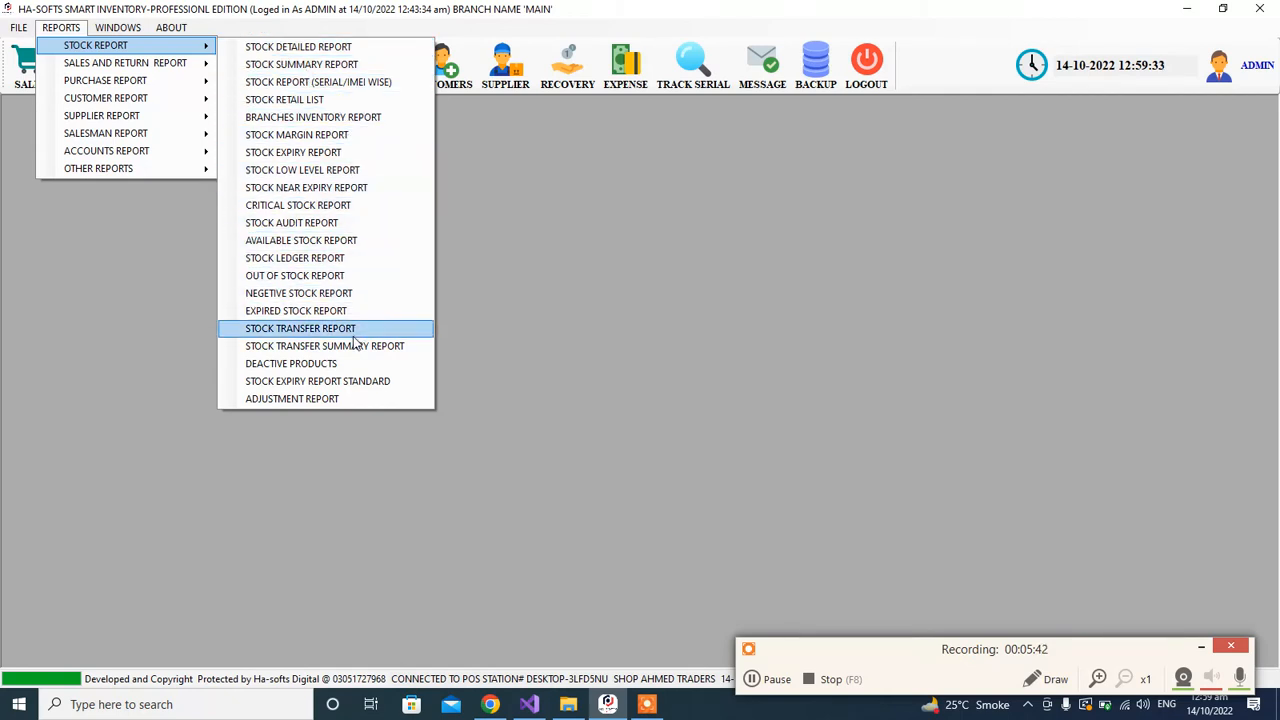
pyautogui.click(347, 405)
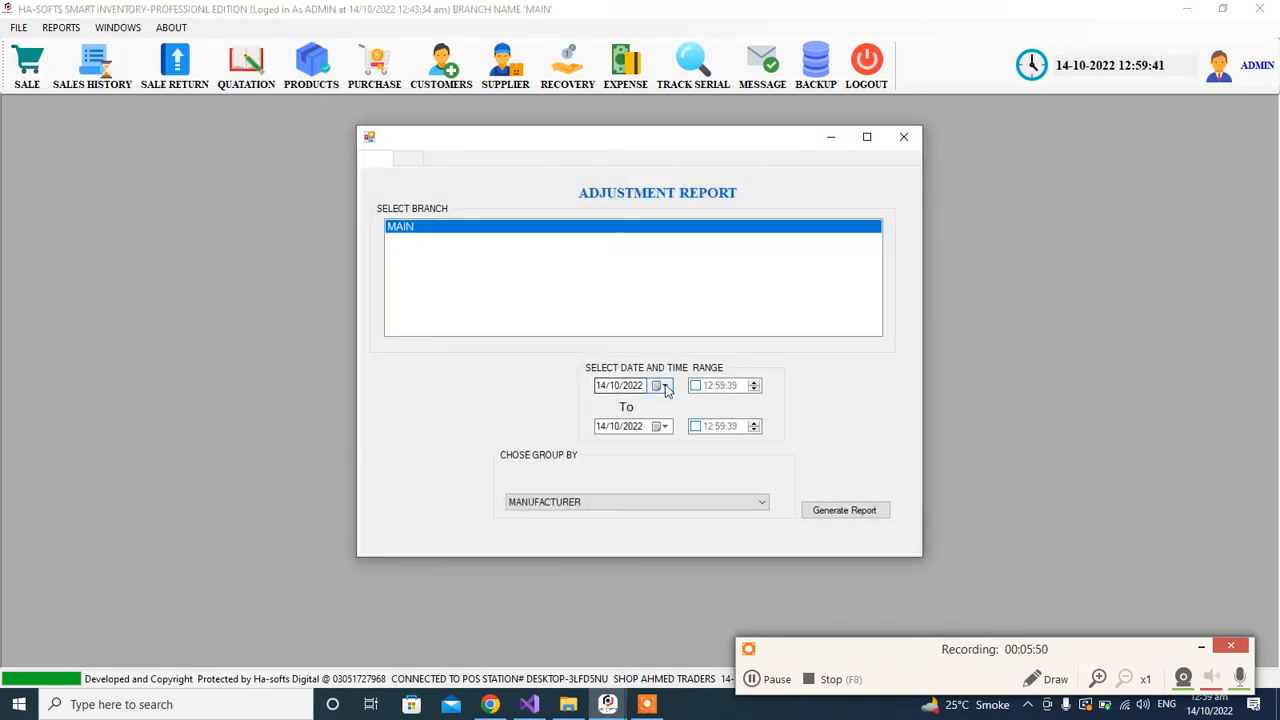
pyautogui.click(664, 385)
pyautogui.click(707, 464)
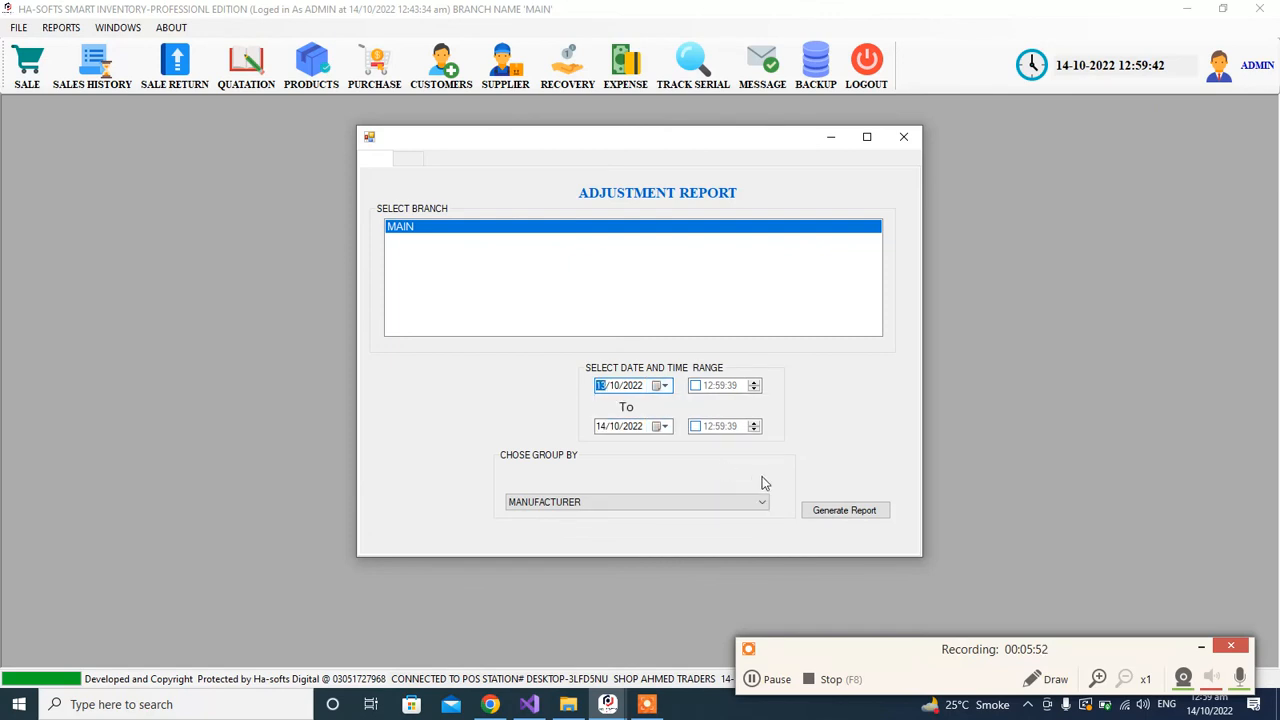
pyautogui.click(857, 516)
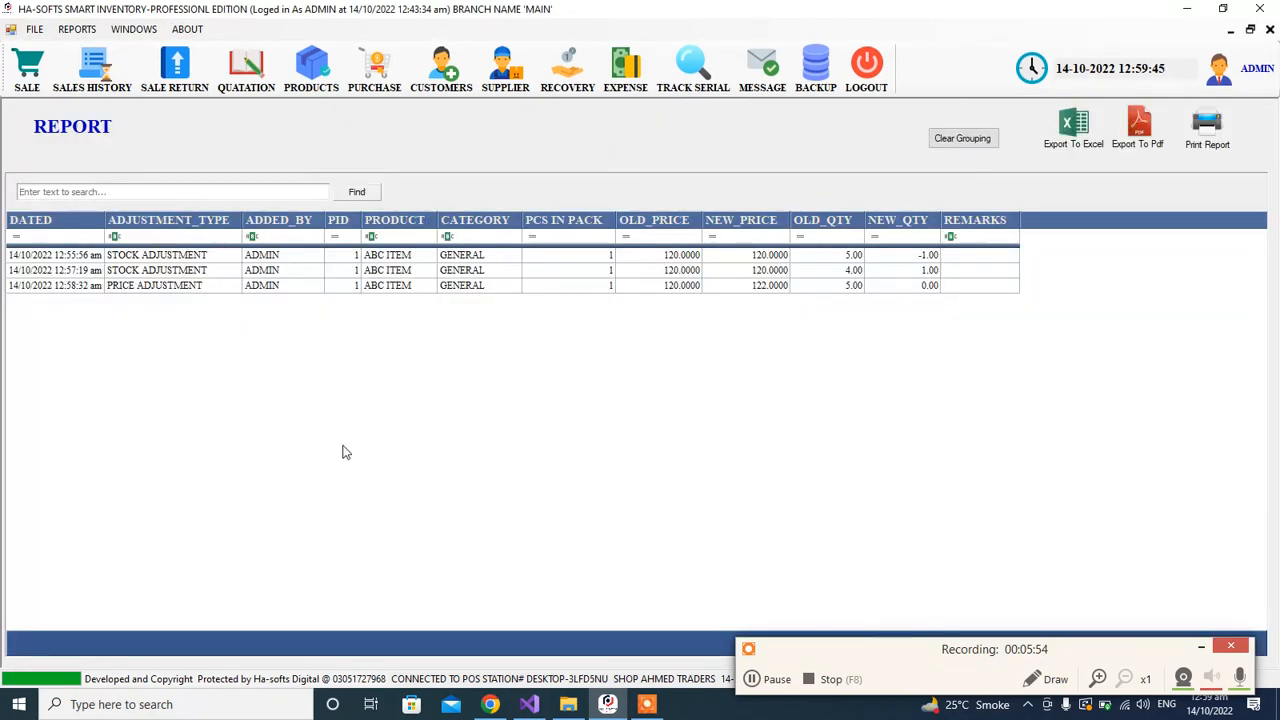
# Step: Review the two stock adjustment entries and the price adjustment entry for ABC ITEM, and close the report
pyautogui.click(178, 258)
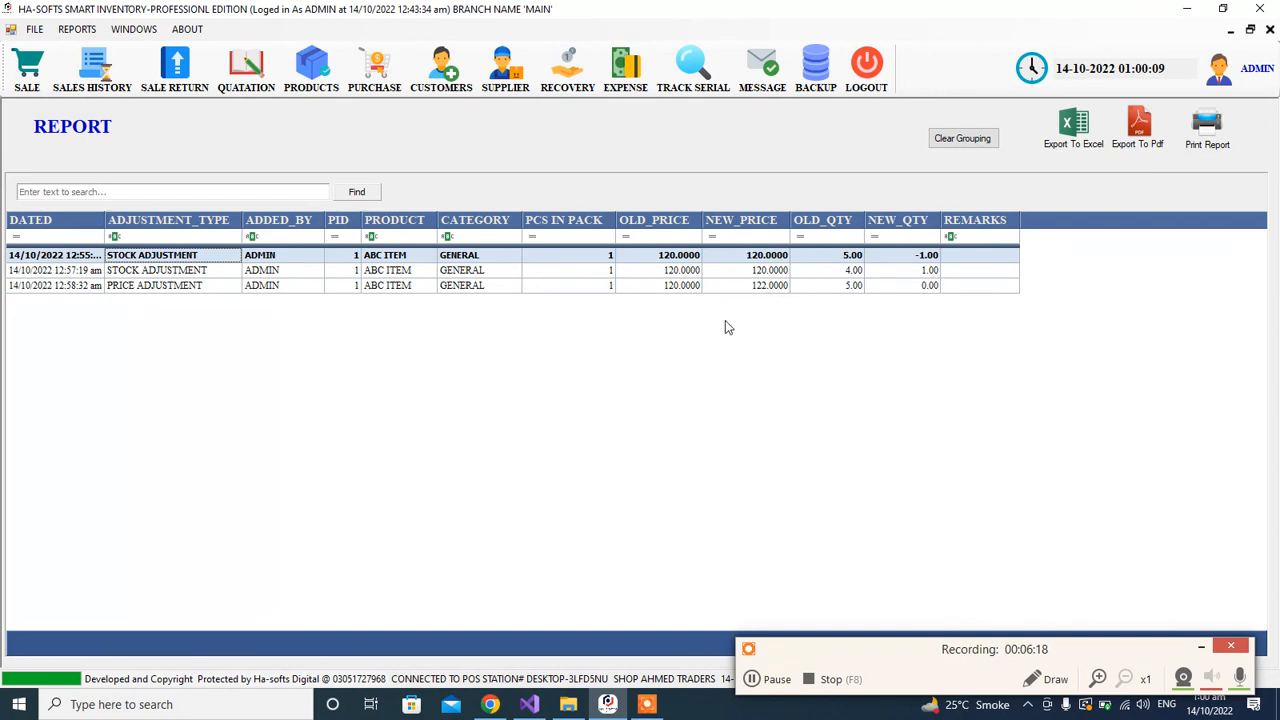
pyautogui.click(190, 268)
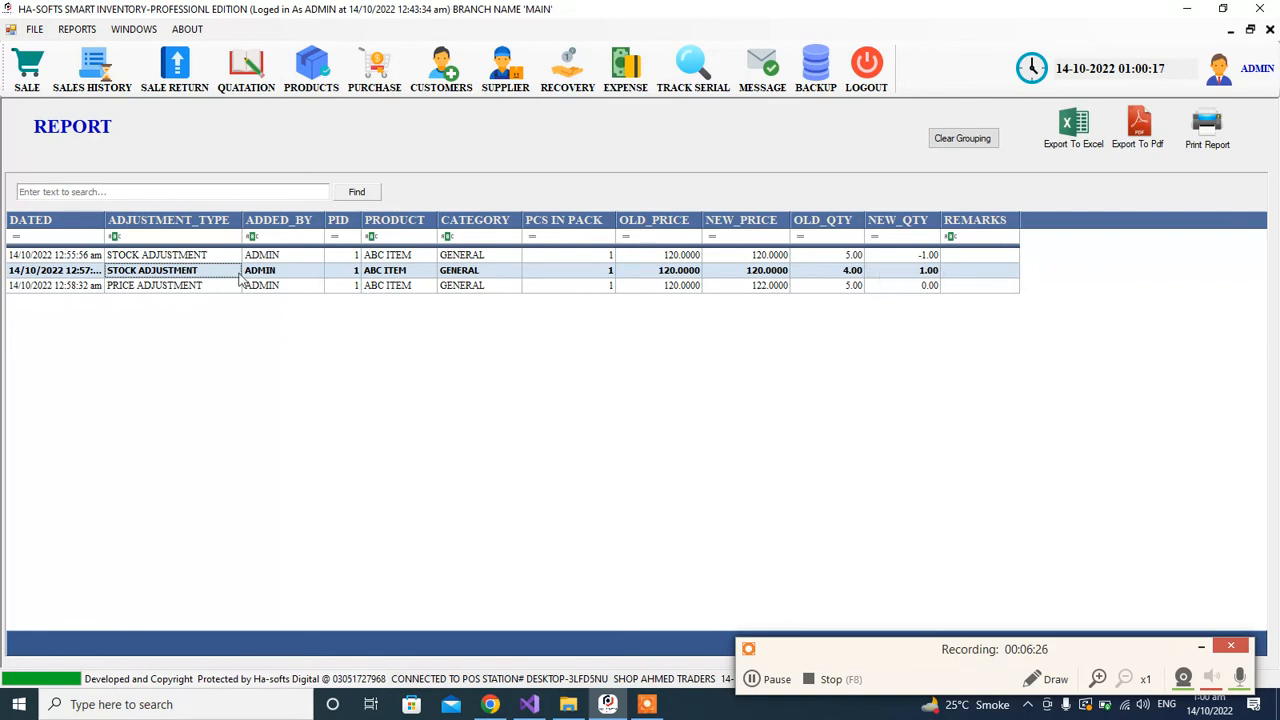
pyautogui.click(126, 288)
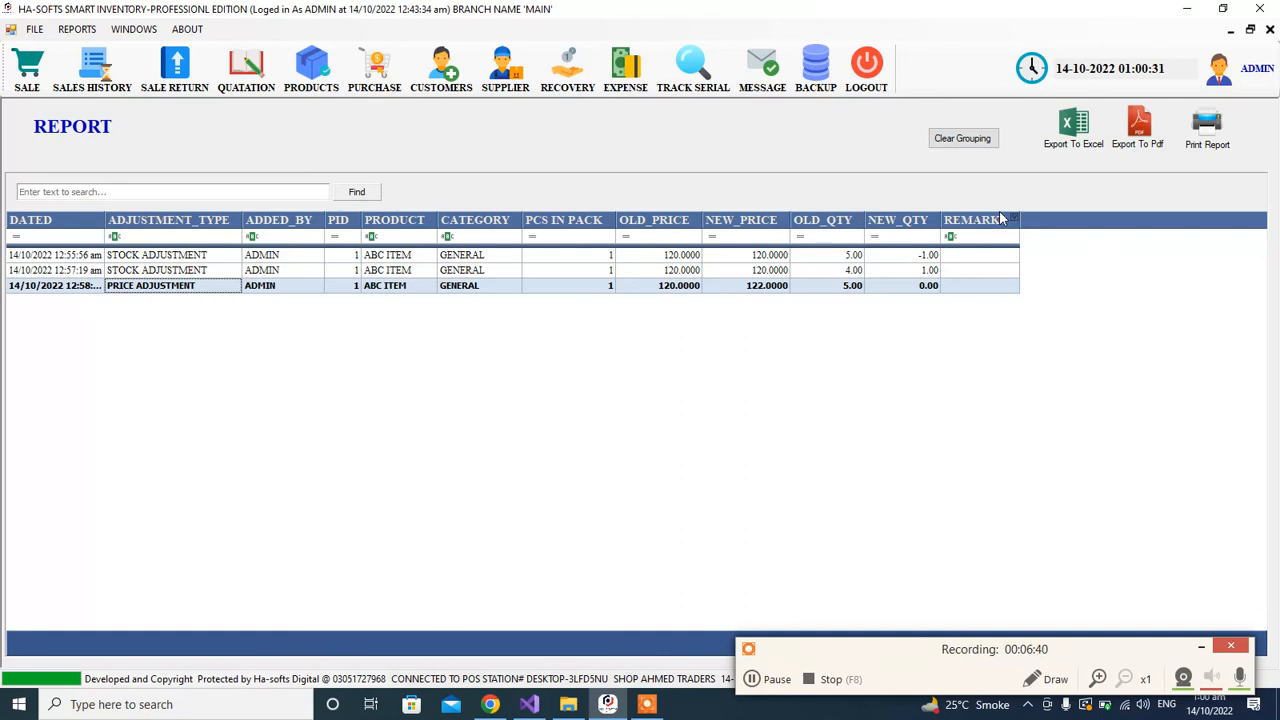
pyautogui.click(1270, 29)
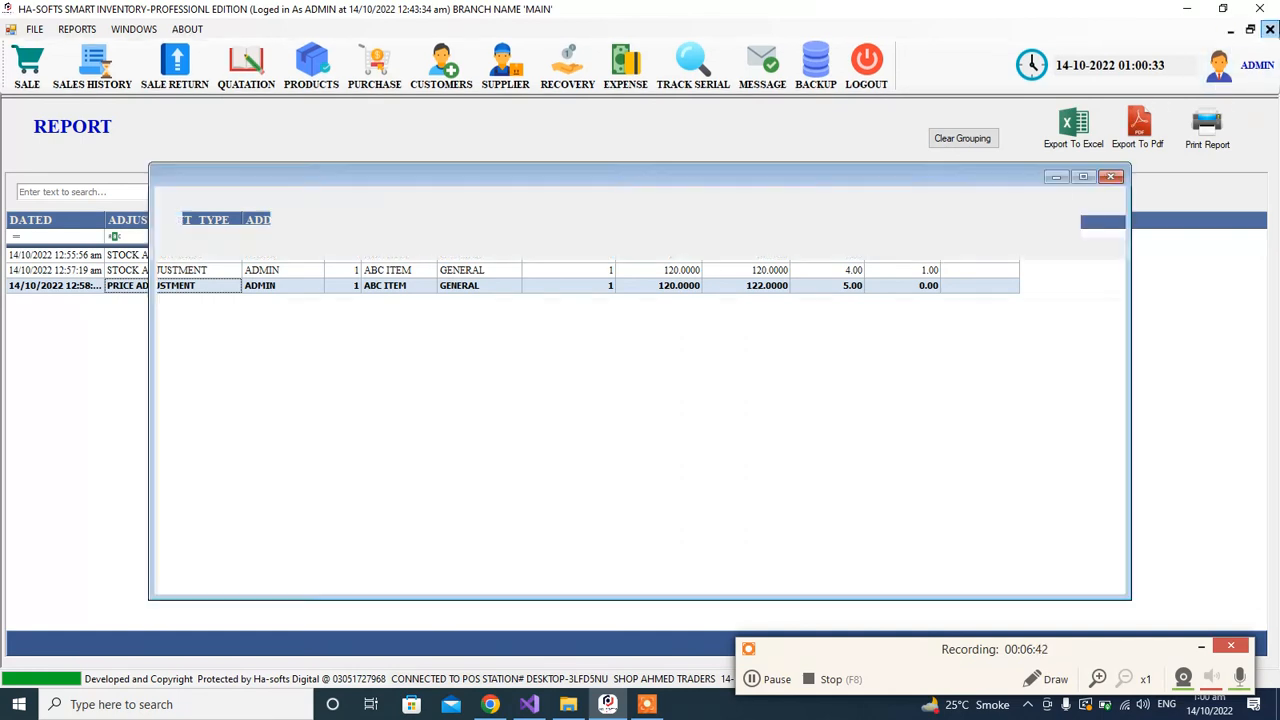